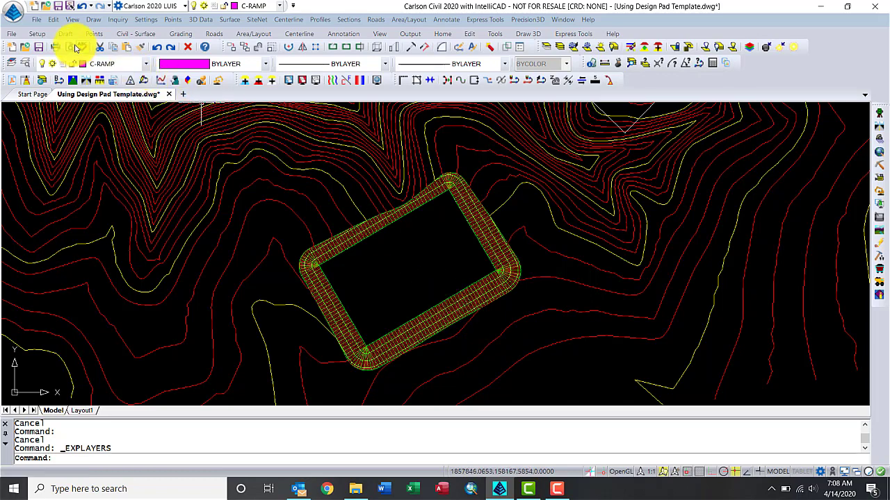
Set a 3D viewpoint of 315° direction and 10° tilt, then zoom to extents
{"action": "left_click", "coordinate": [73, 19]}
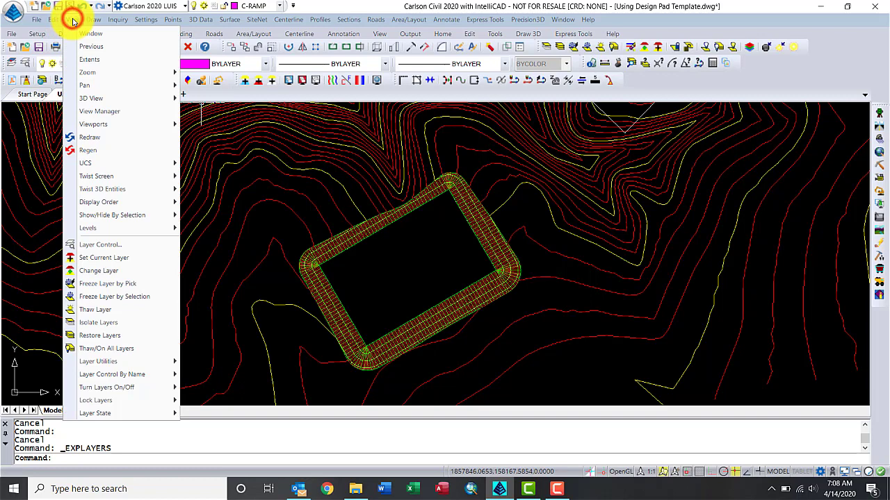
{"action": "left_click", "coordinate": [87, 99]}
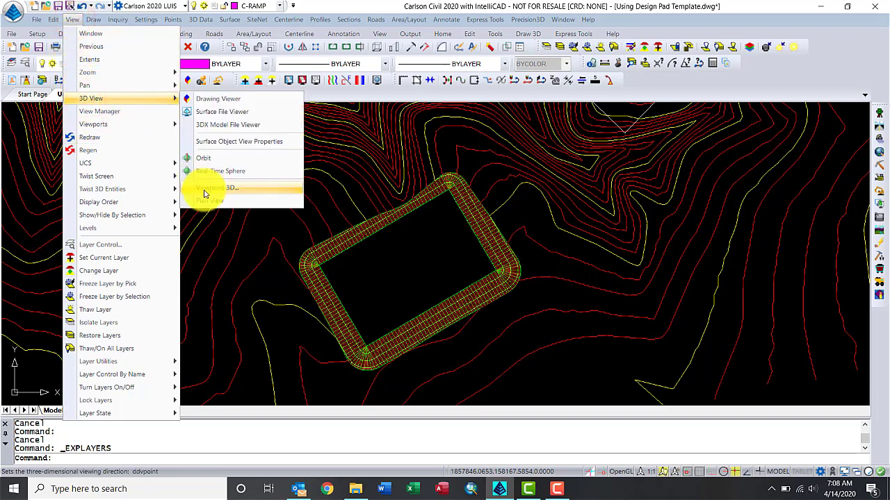
{"action": "left_click", "coordinate": [206, 189]}
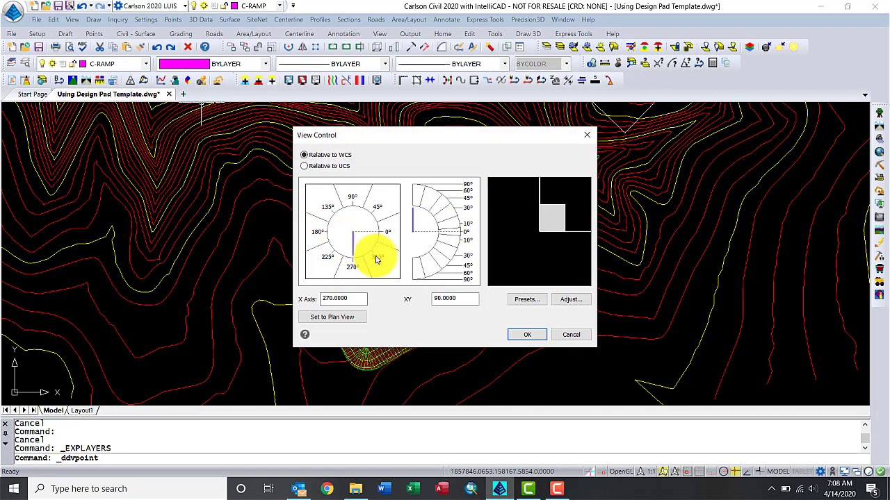
{"action": "left_click", "coordinate": [376, 257]}
{"action": "left_click", "coordinate": [448, 228]}
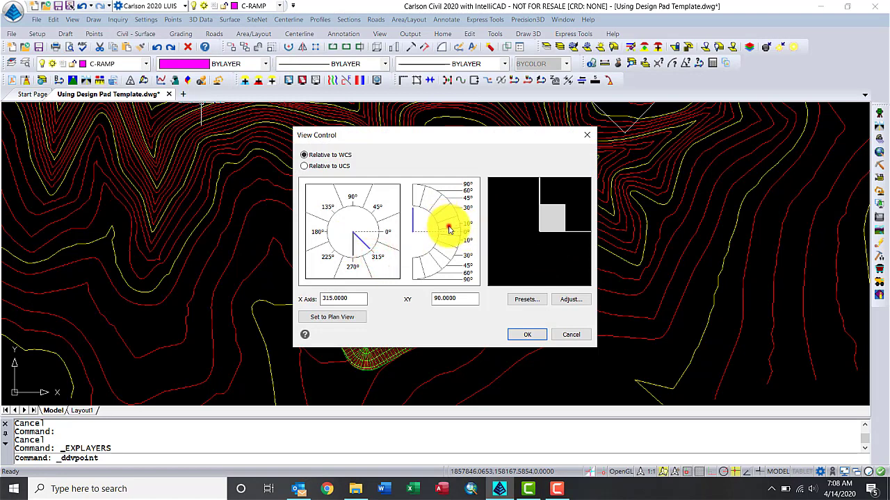
{"action": "left_click", "coordinate": [517, 335]}
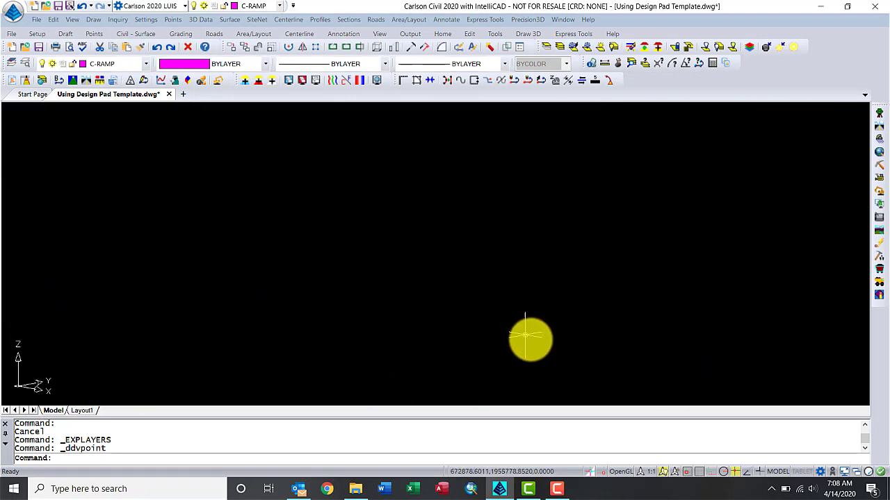
{"action": "type", "text": "z"}
{"action": "key", "text": "Return"}
{"action": "type", "text": "e"}
{"action": "key", "text": "Return"}
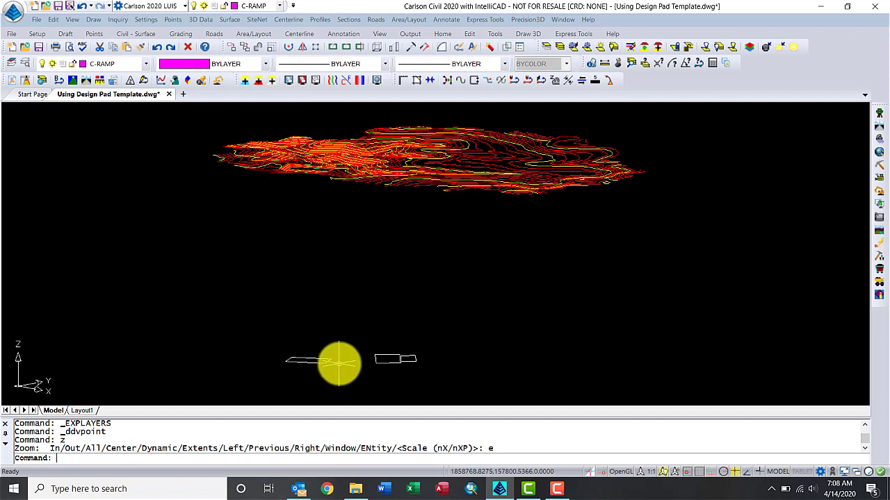
Freeze layer 0 by picking its stray rectangle
{"action": "left_click", "coordinate": [573, 48]}
{"action": "left_click", "coordinate": [322, 362]}
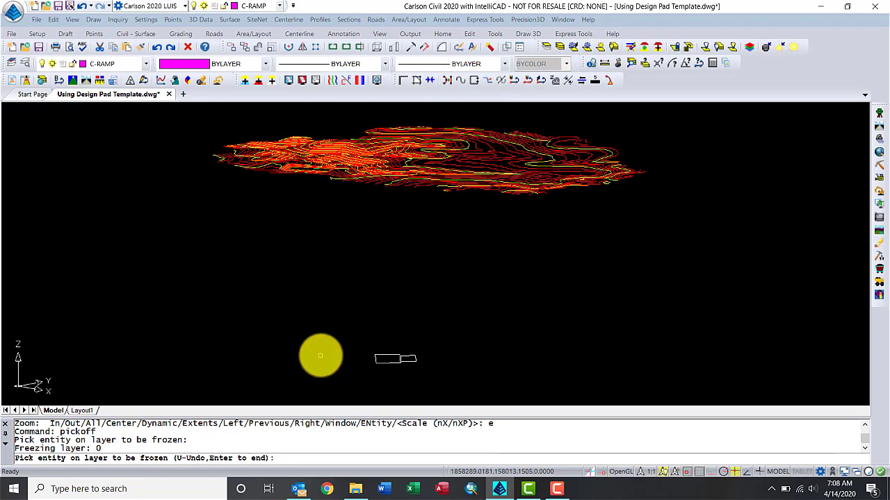
{"action": "left_click", "coordinate": [320, 356]}
Return to the world plan view and zoom in on the pad
{"action": "type", "text": "plan"}
{"action": "key", "text": "Return"}
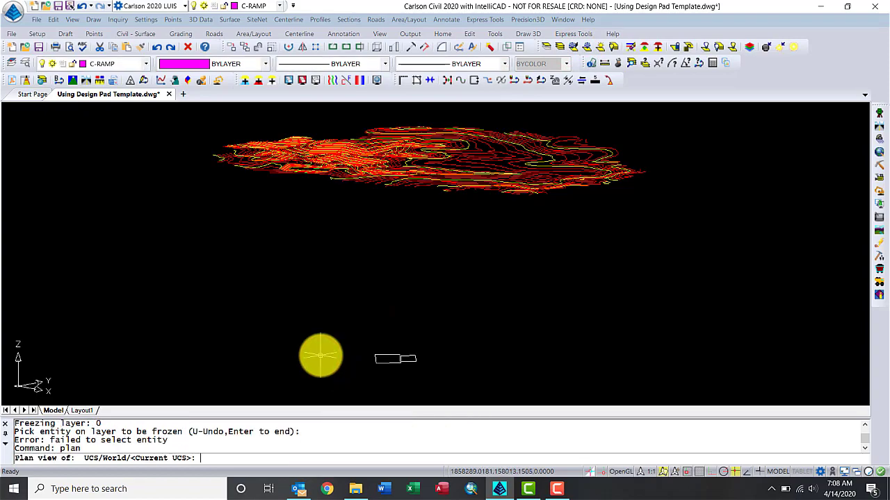
{"action": "key", "text": "Return"}
{"action": "scroll", "coordinate": [390, 361], "scroll_direction": "up", "scroll_amount": 5}
{"action": "middle_click_drag", "start_coordinate": [389, 327], "coordinate": [352, 211]}
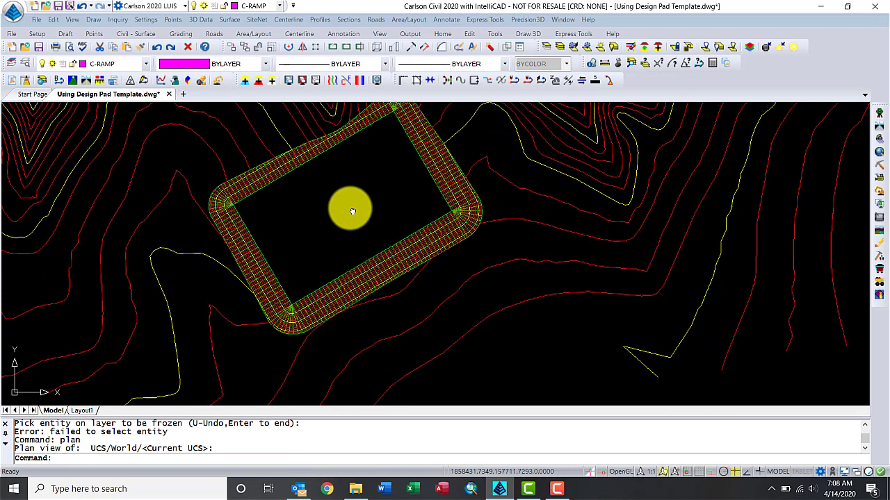
Start a 3D polyline with its layer set to C-RAMP
{"action": "left_click", "coordinate": [93, 18]}
{"action": "left_click", "coordinate": [93, 19]}
{"action": "left_click", "coordinate": [95, 33]}
{"action": "left_click", "coordinate": [93, 18]}
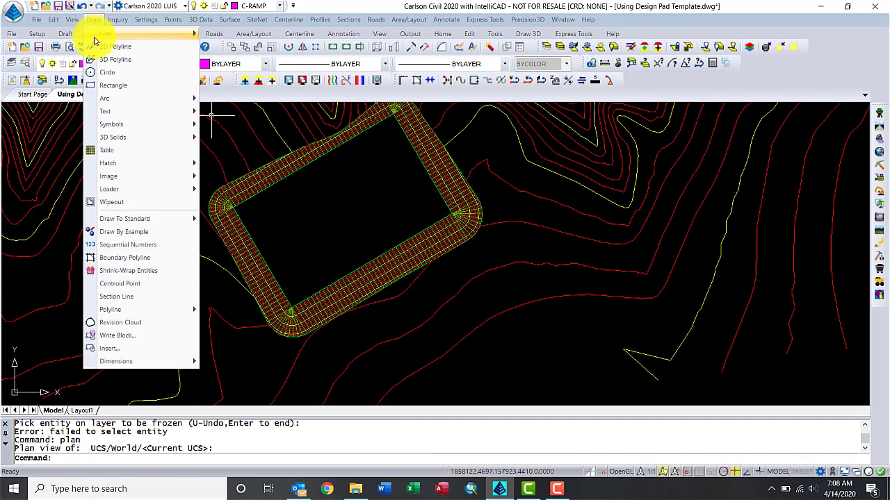
{"action": "left_click", "coordinate": [98, 59]}
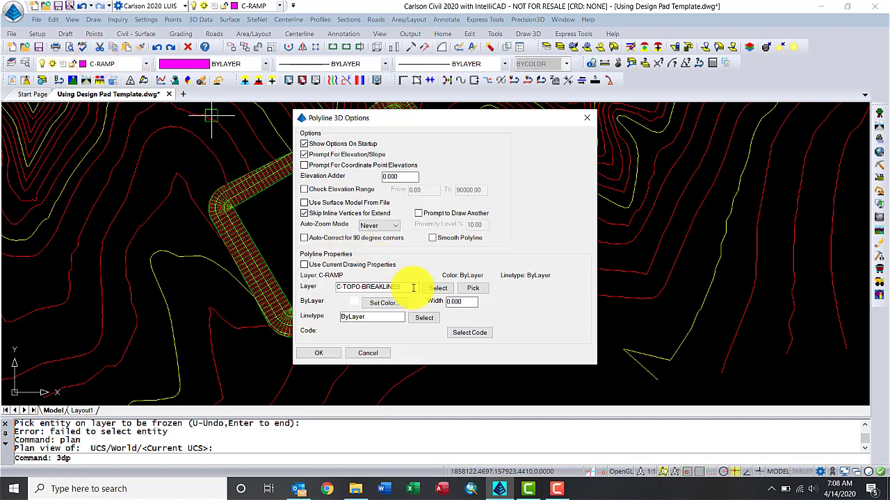
{"action": "left_click", "coordinate": [434, 288]}
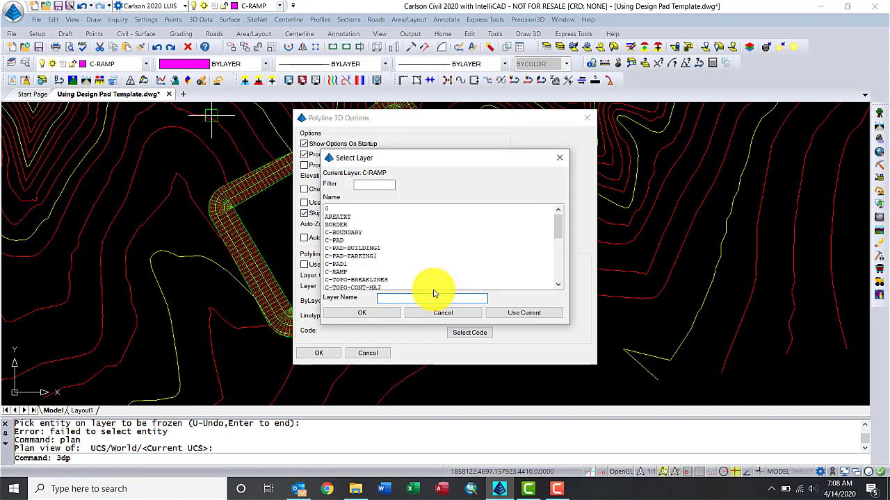
{"action": "left_click", "coordinate": [332, 264]}
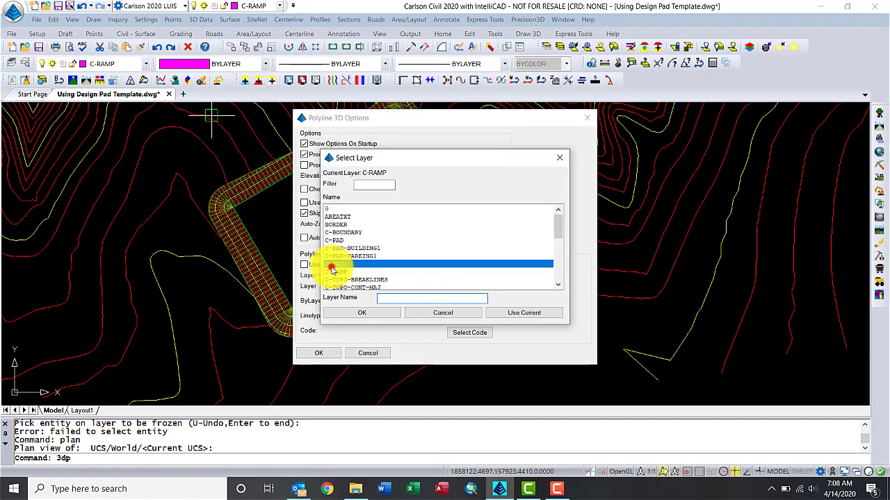
{"action": "left_click", "coordinate": [335, 272]}
{"action": "left_click", "coordinate": [353, 312]}
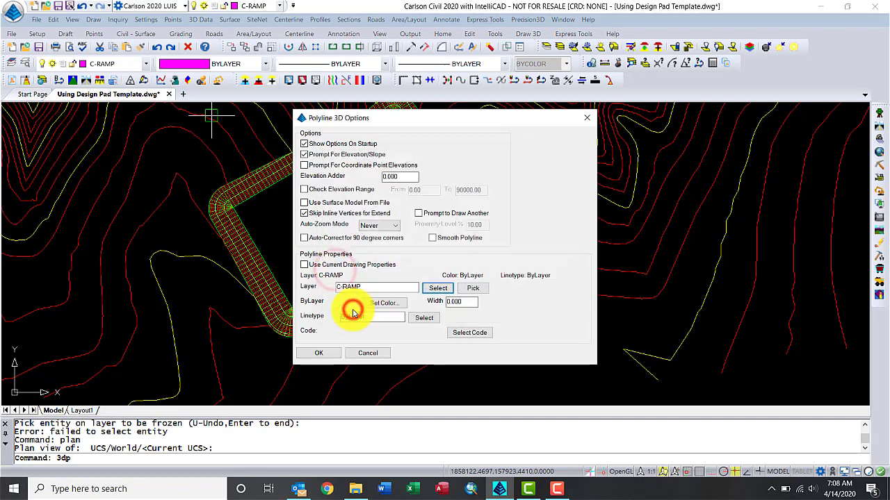
{"action": "left_click", "coordinate": [318, 353]}
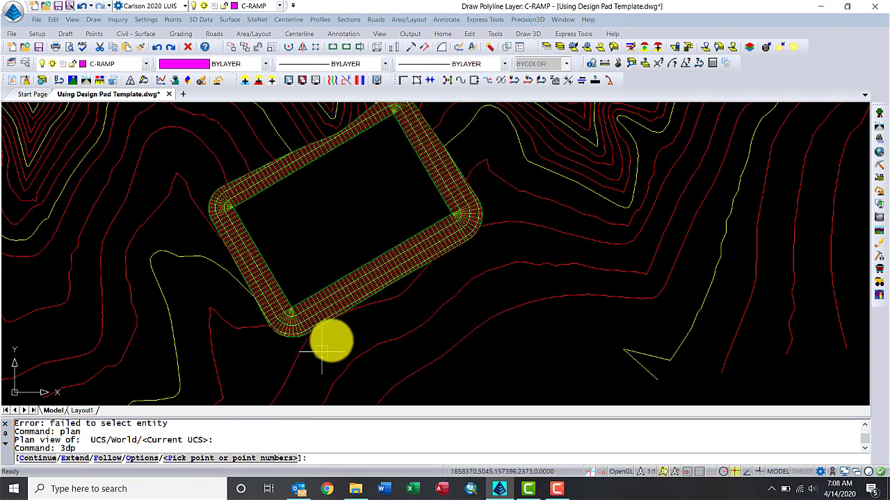
Draw the ramp line from the terrain point at 2006.00 to the pad edge at 1970.00
{"action": "left_click", "coordinate": [473, 280]}
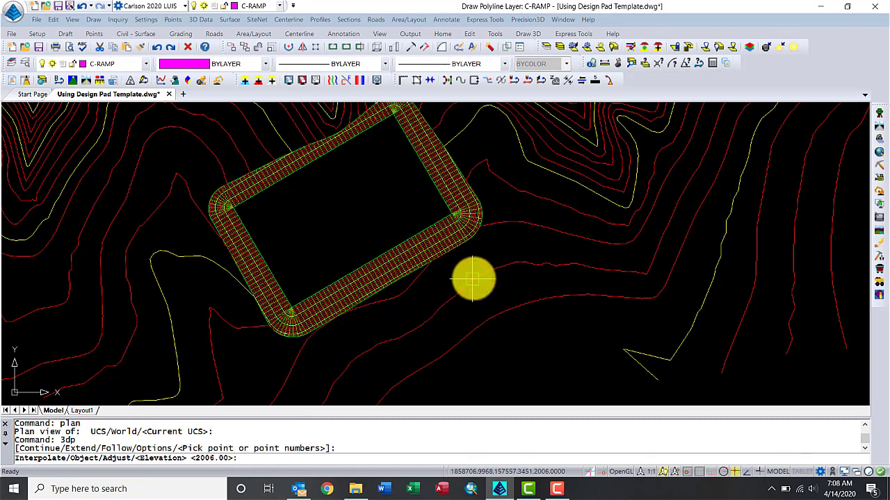
{"action": "key", "text": "Return"}
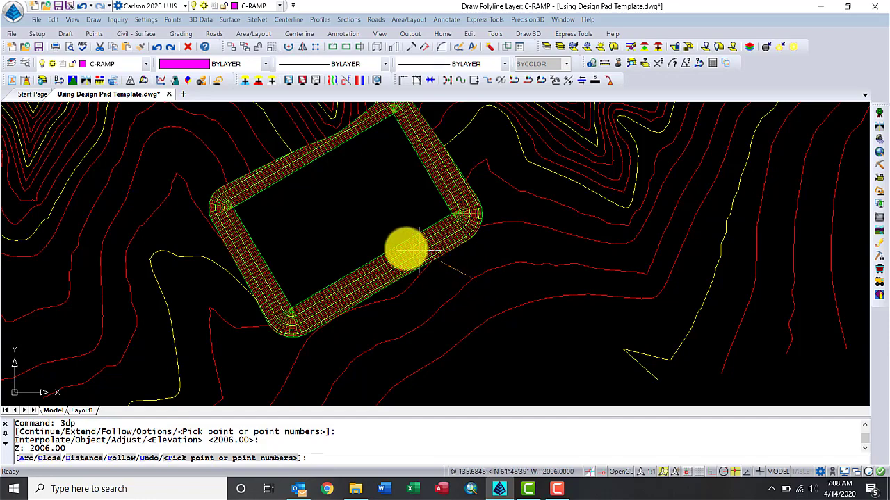
{"action": "scroll", "coordinate": [388, 245], "scroll_direction": "up", "scroll_amount": 6}
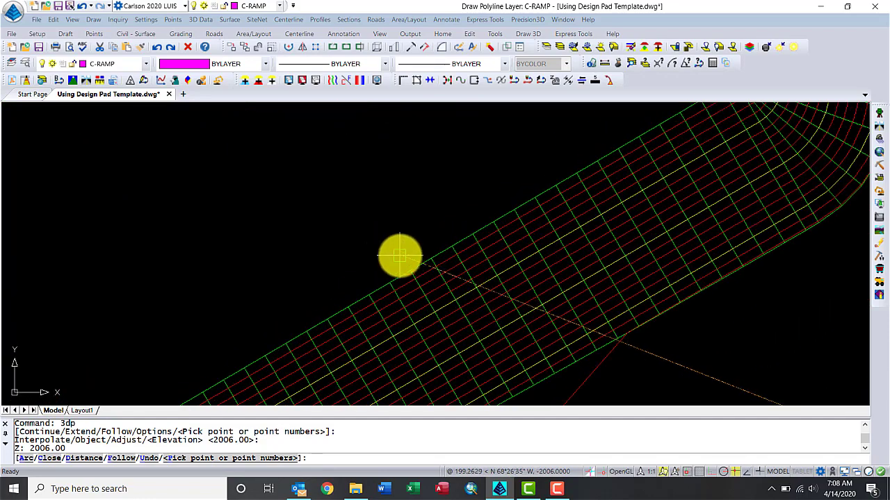
{"action": "left_click", "coordinate": [407, 270]}
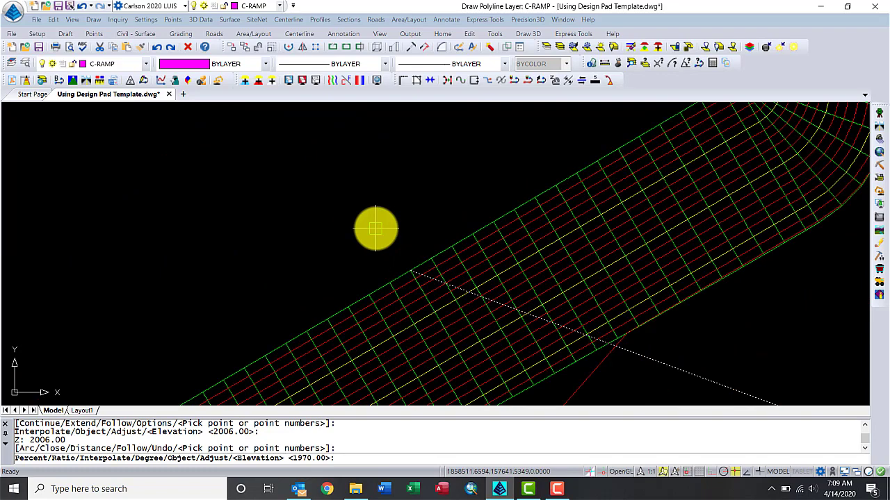
{"action": "key", "text": "Return"}
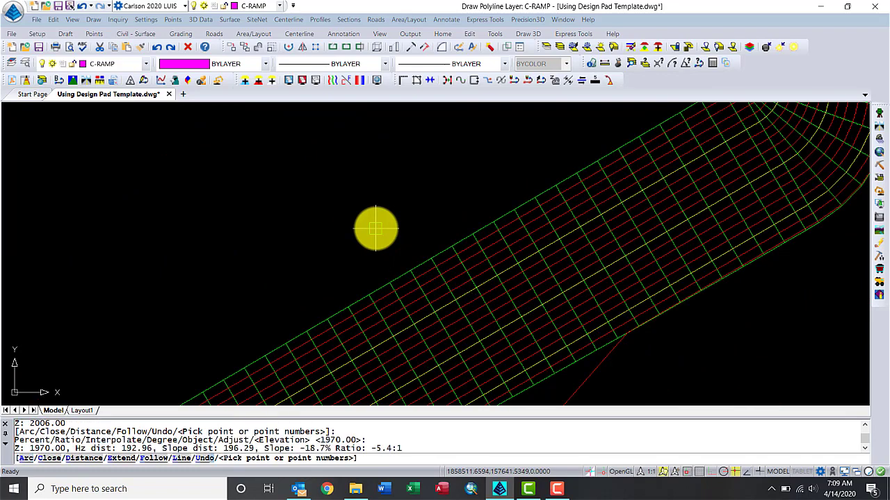
{"action": "right_click", "coordinate": [355, 215]}
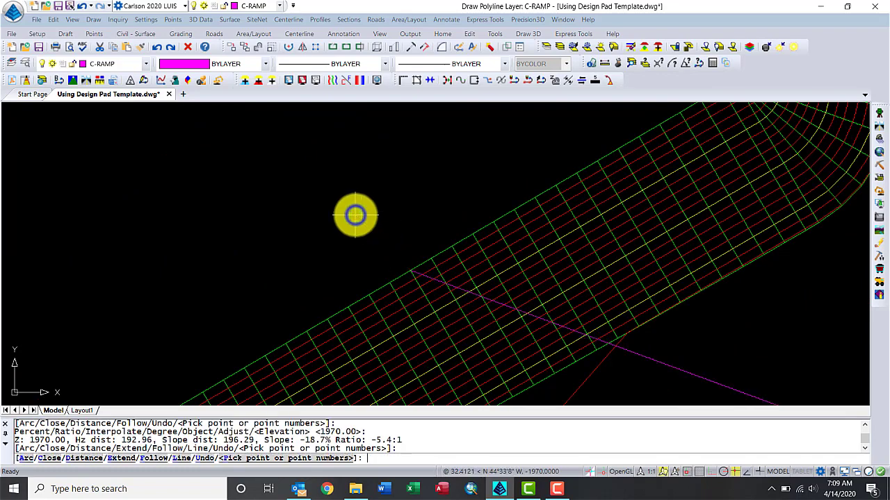
{"action": "scroll", "coordinate": [355, 215], "scroll_direction": "down", "scroll_amount": 2}
{"action": "scroll", "coordinate": [356, 217], "scroll_direction": "down", "scroll_amount": 1}
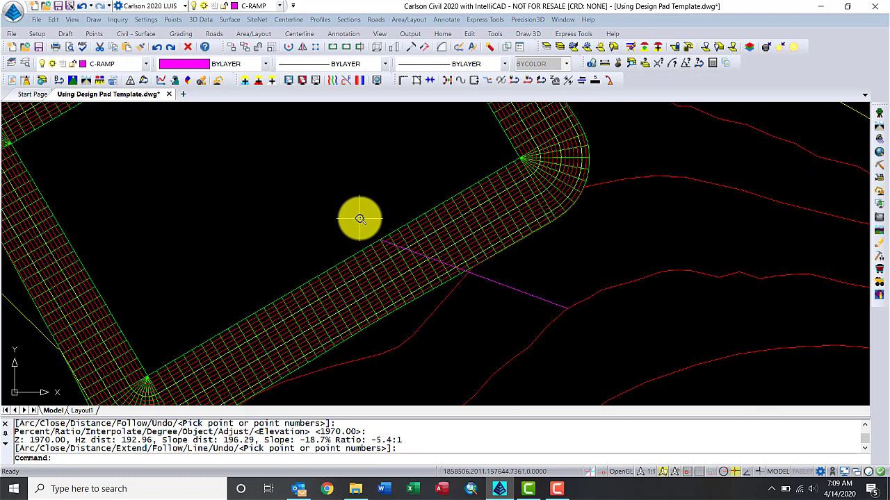
Start the 3D polyline offset with the output layer set to C-RAMP
{"action": "left_click", "coordinate": [55, 19]}
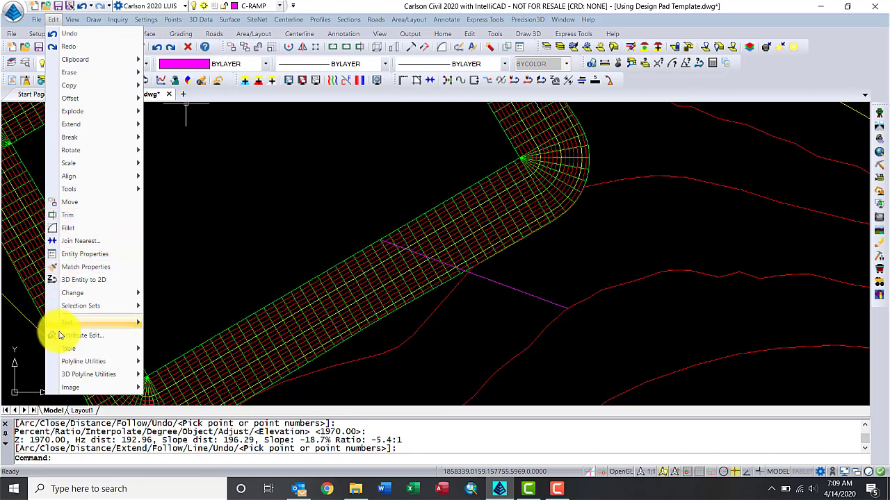
{"action": "mouse_move", "coordinate": [125, 376]}
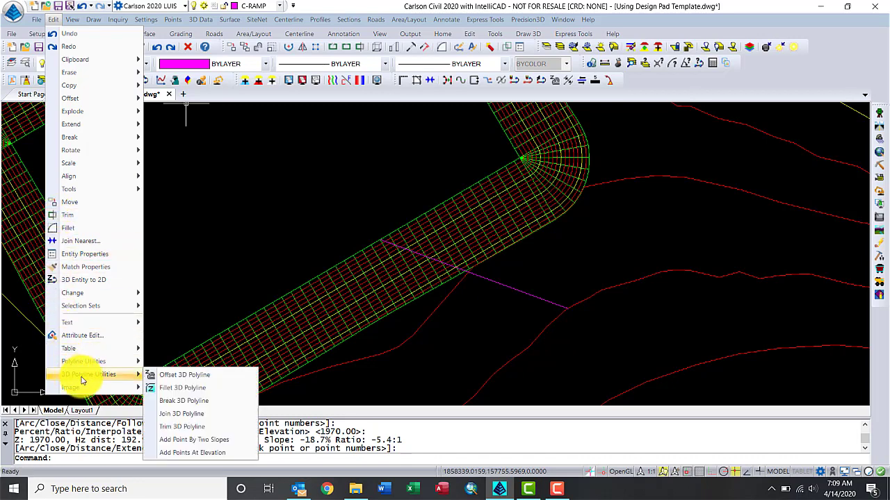
{"action": "left_click", "coordinate": [170, 381]}
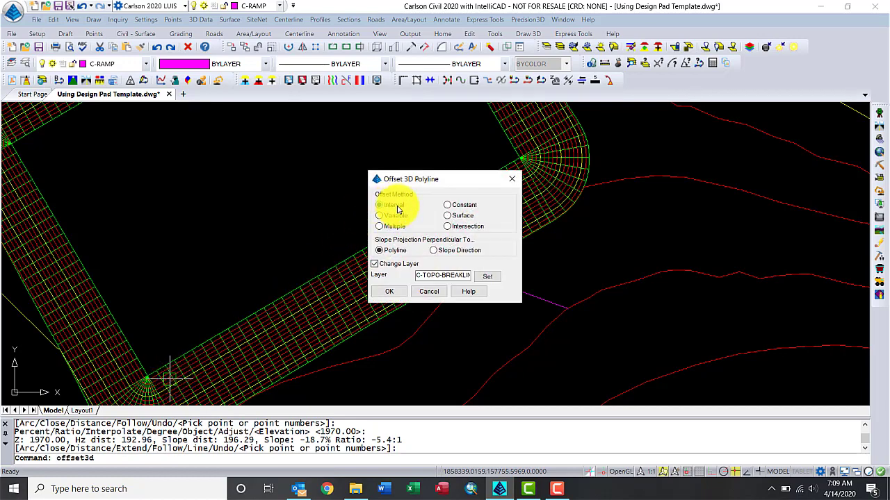
{"action": "left_click", "coordinate": [492, 277]}
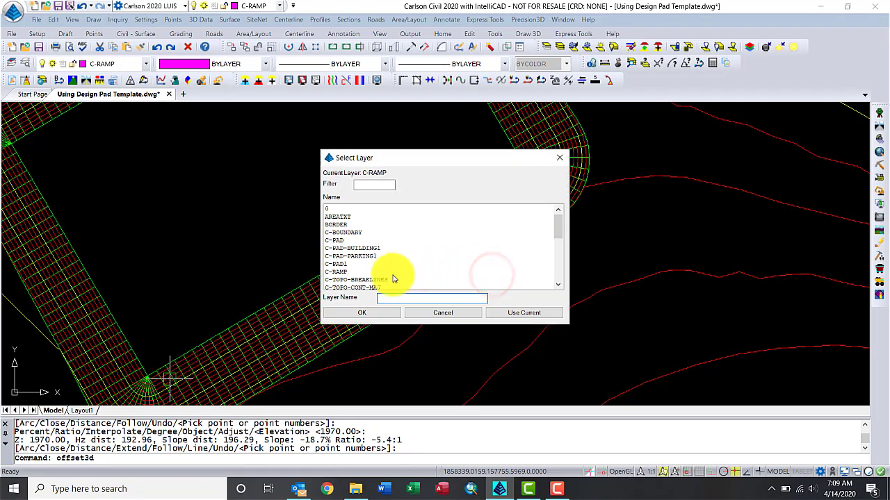
{"action": "left_click", "coordinate": [335, 272]}
{"action": "left_click", "coordinate": [347, 310]}
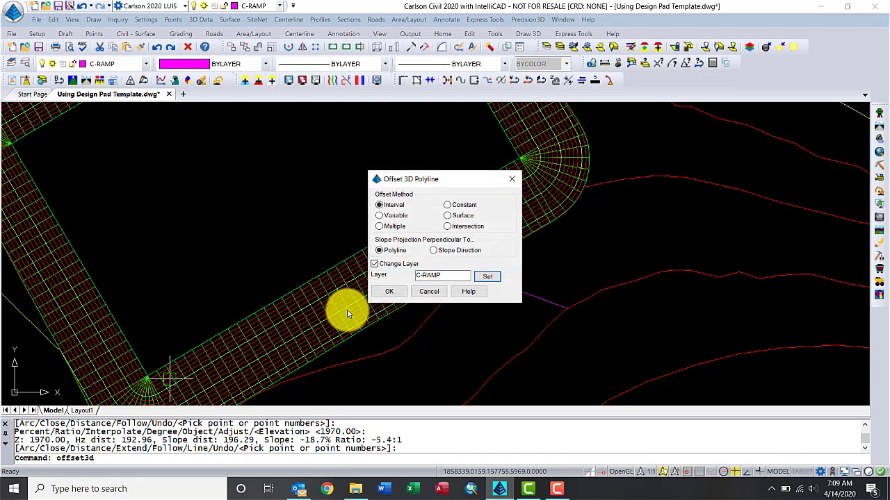
{"action": "left_click", "coordinate": [381, 294]}
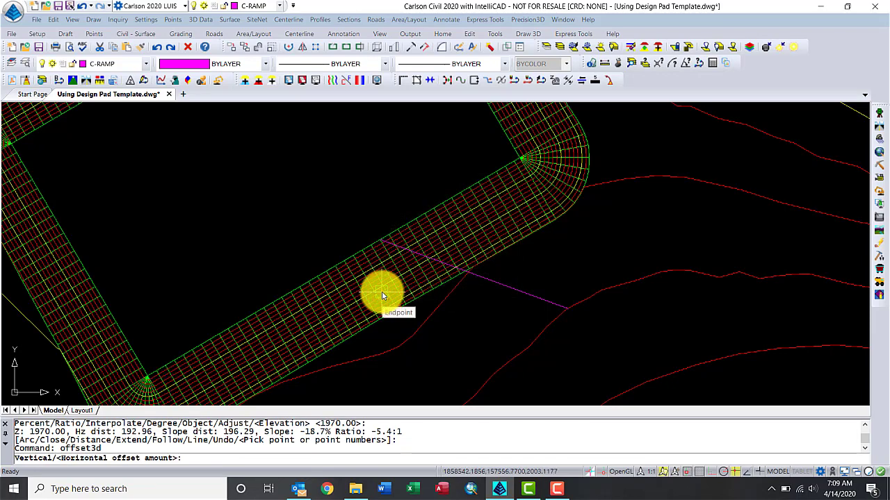
Offset the magenta ramp line 18 units horizontally, 0 vertically, to its lower side
{"action": "type", "text": "10"}
{"action": "key", "text": "Return"}
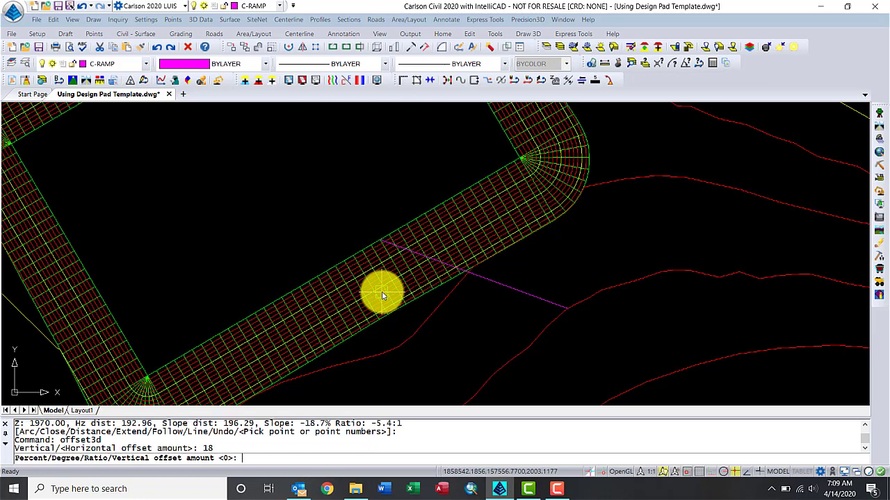
{"action": "key", "text": "Return"}
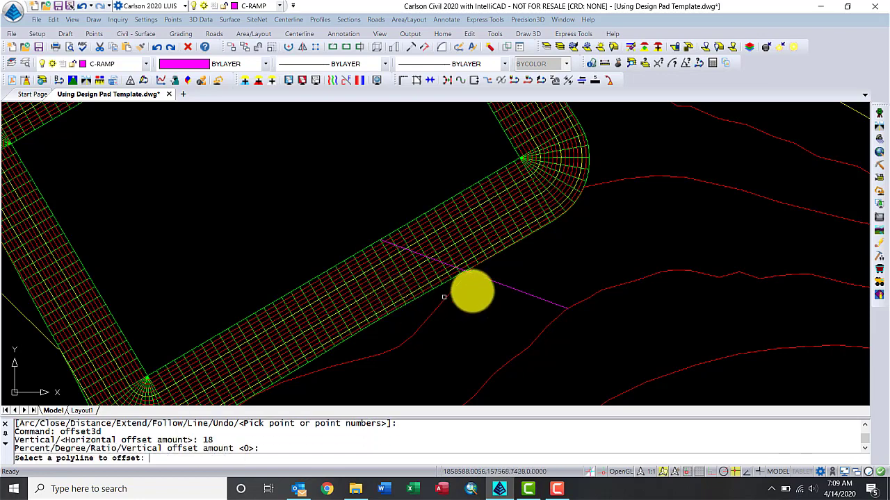
{"action": "left_click", "coordinate": [494, 281]}
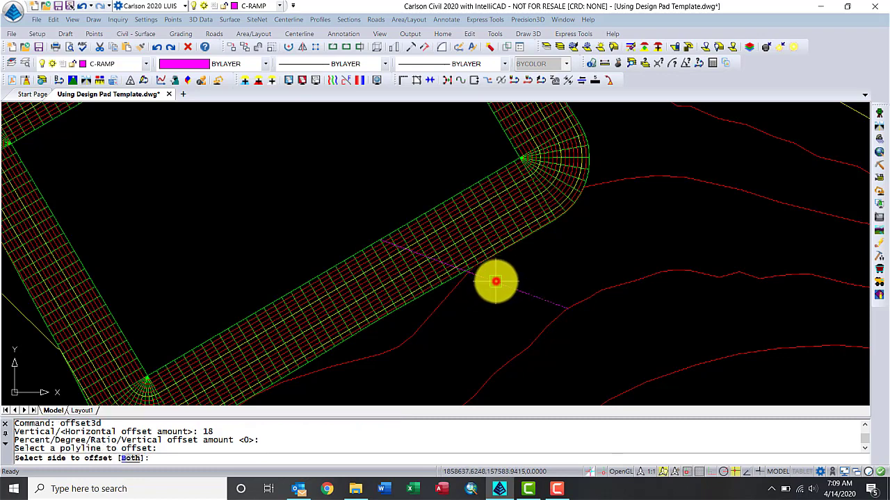
{"action": "left_click", "coordinate": [466, 317]}
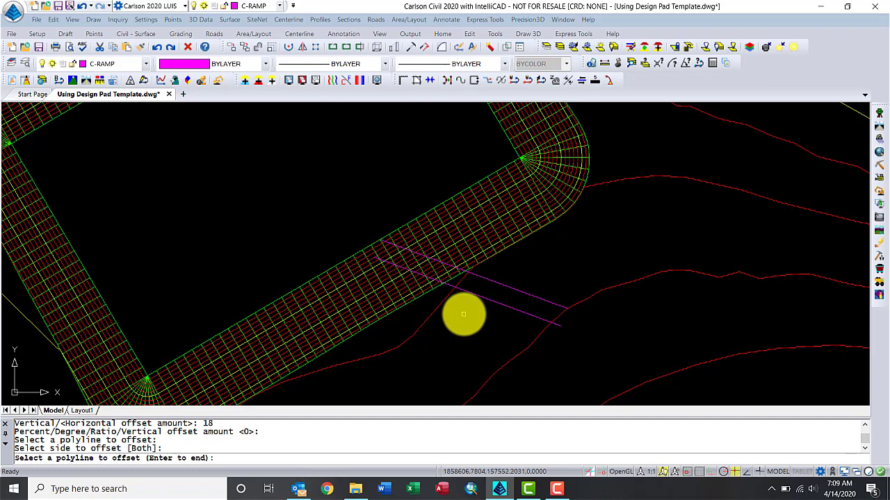
Move the offset line's far end onto the red contour using the Nearest snap
{"action": "key", "text": "Return"}
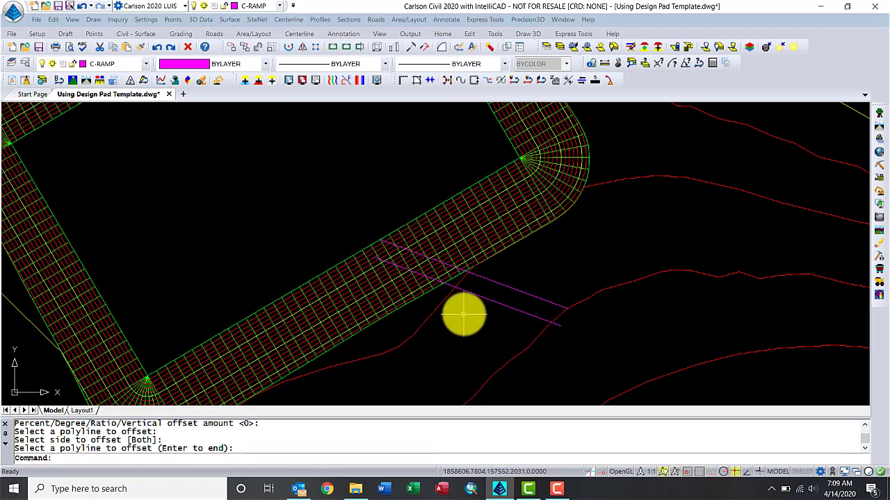
{"action": "left_click", "coordinate": [562, 327]}
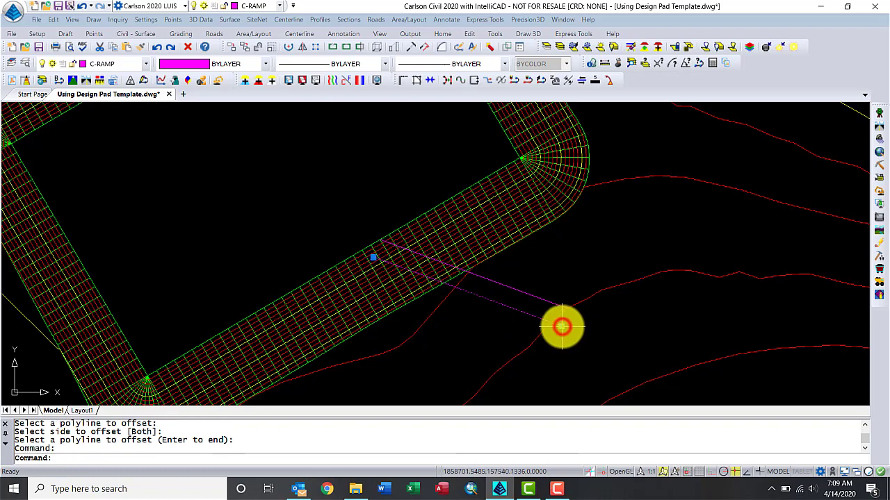
{"action": "scroll", "coordinate": [552, 324], "scroll_direction": "up", "scroll_amount": 3}
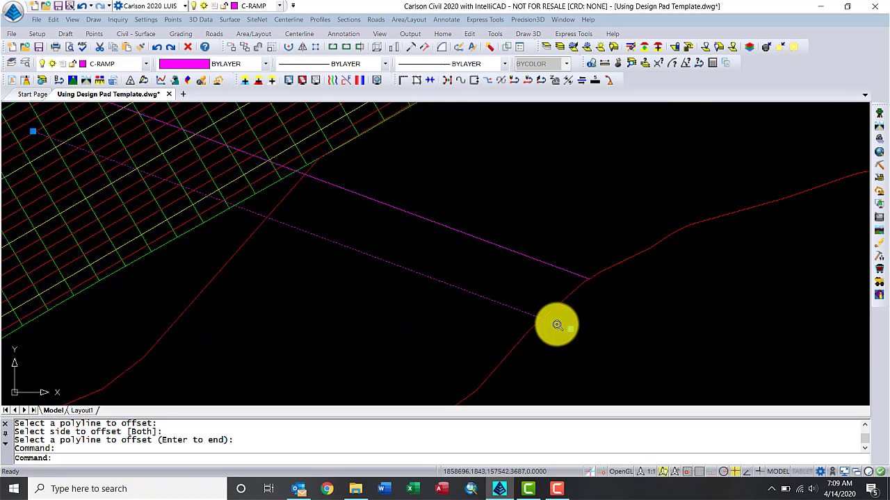
{"action": "left_click", "coordinate": [570, 329]}
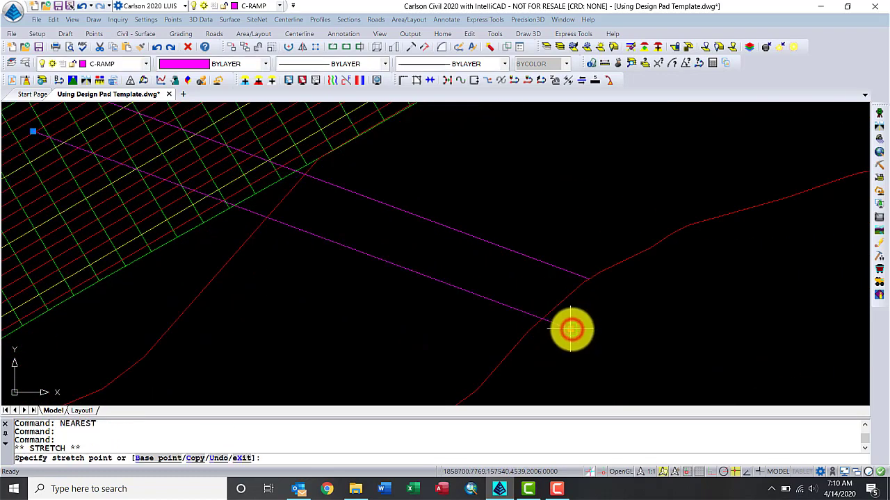
{"action": "type", "text": "nea"}
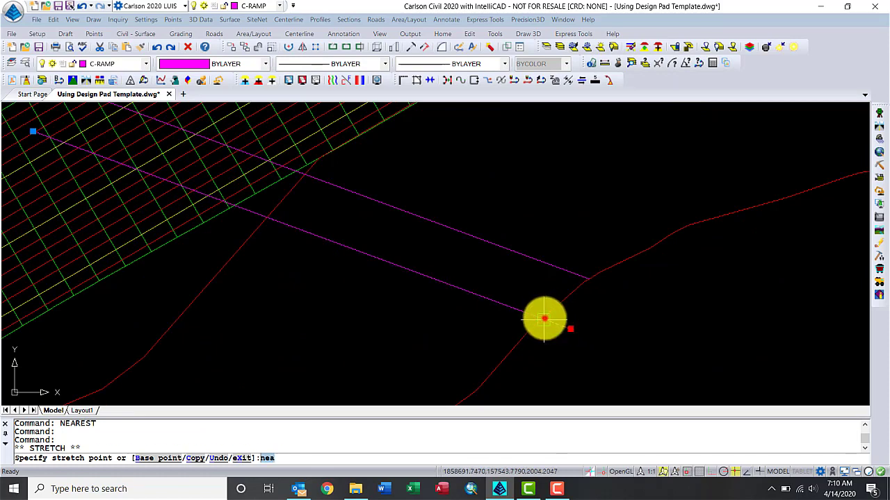
{"action": "key", "text": "Return"}
{"action": "left_click", "coordinate": [544, 319]}
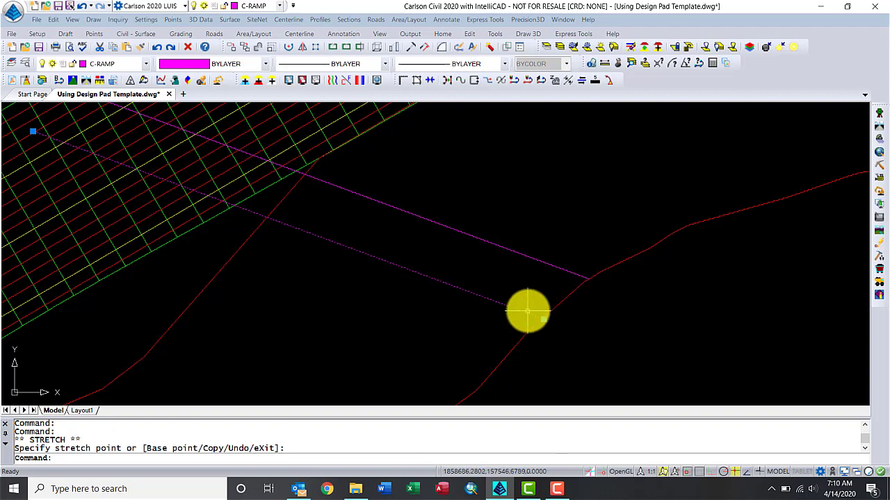
{"action": "key", "text": "Escape"}
Check the offset line's upper-left end grip, leaving it unchanged
{"action": "middle_click_drag", "start_coordinate": [268, 263], "coordinate": [472, 325]}
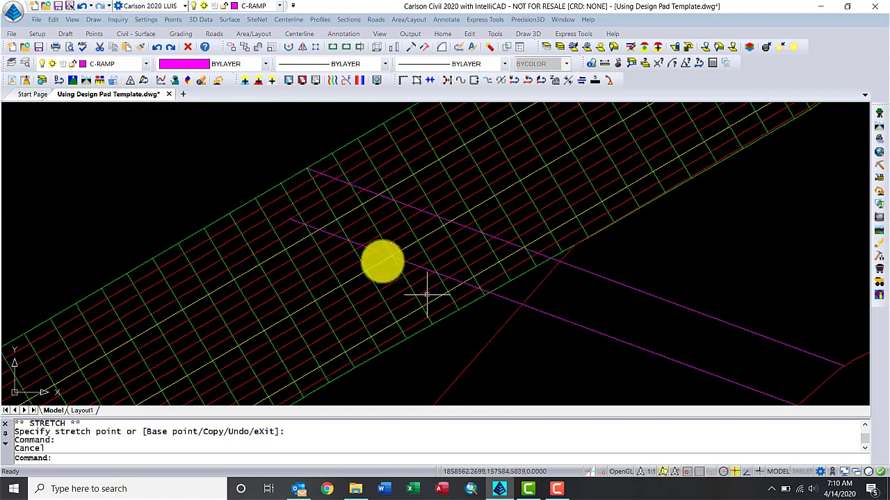
{"action": "left_click", "coordinate": [322, 232]}
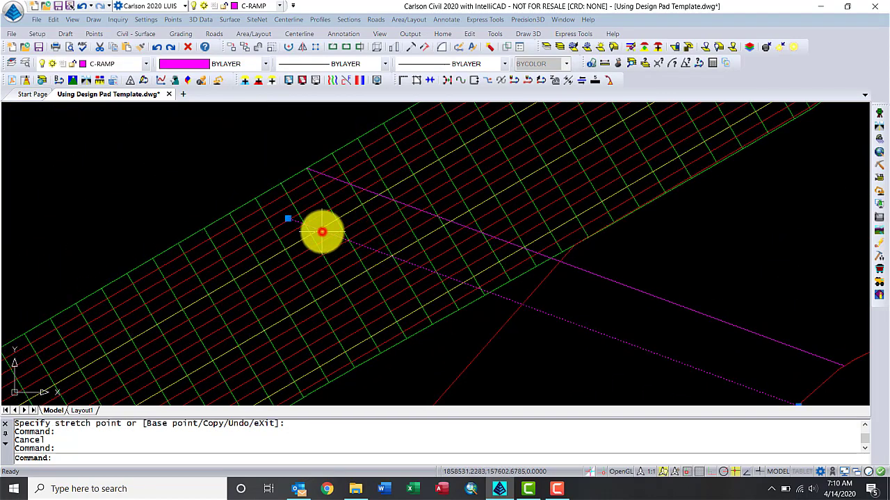
{"action": "left_click", "coordinate": [288, 220]}
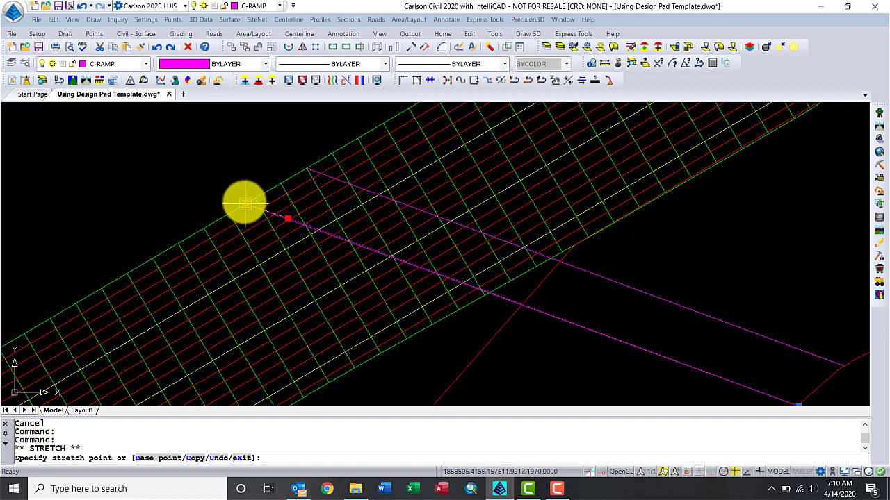
{"action": "key", "text": "Escape"}
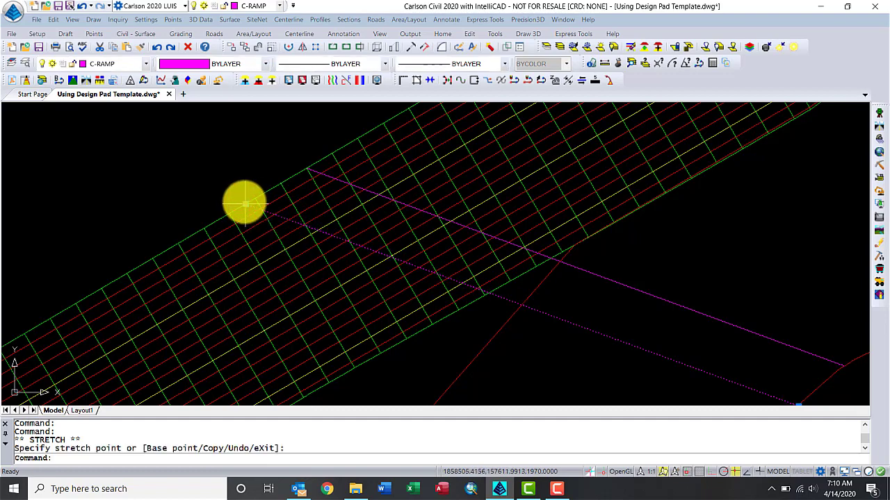
{"action": "key", "text": "Escape"}
{"action": "scroll", "coordinate": [244, 202], "scroll_direction": "down", "scroll_amount": 3}
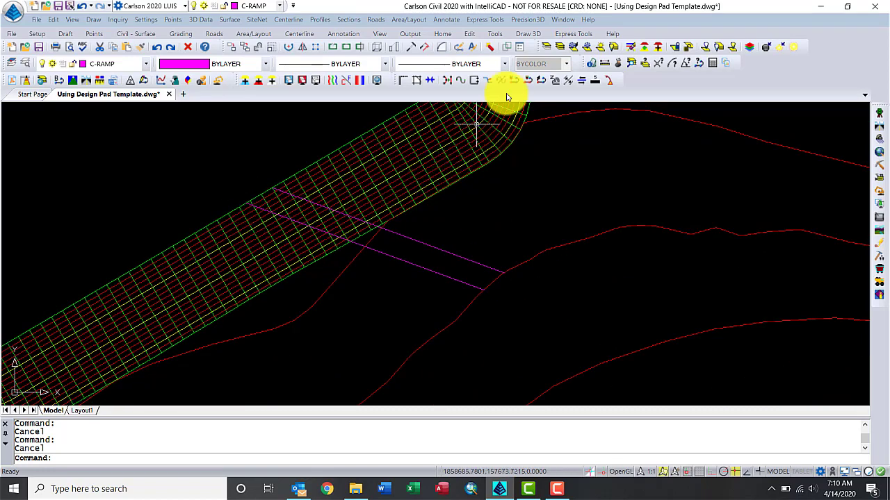
Isolate the magenta C-RAMP layer
{"action": "left_click", "coordinate": [546, 46]}
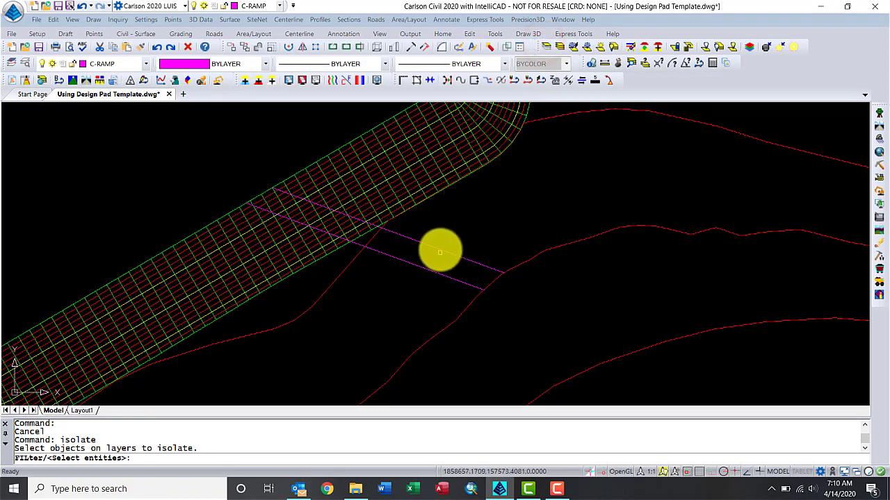
{"action": "left_click", "coordinate": [439, 248]}
{"action": "right_click", "coordinate": [439, 249]}
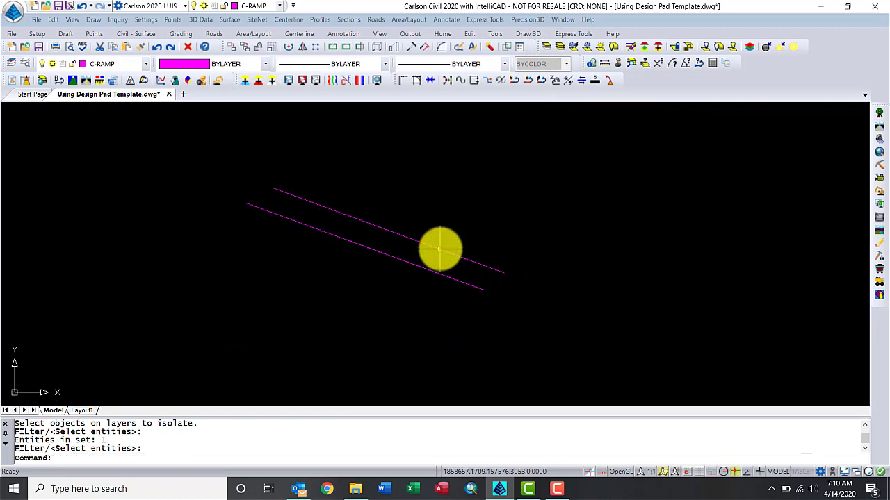
Join the two ramp lines into one closed outline with Join Nearest
{"action": "left_click", "coordinate": [430, 81]}
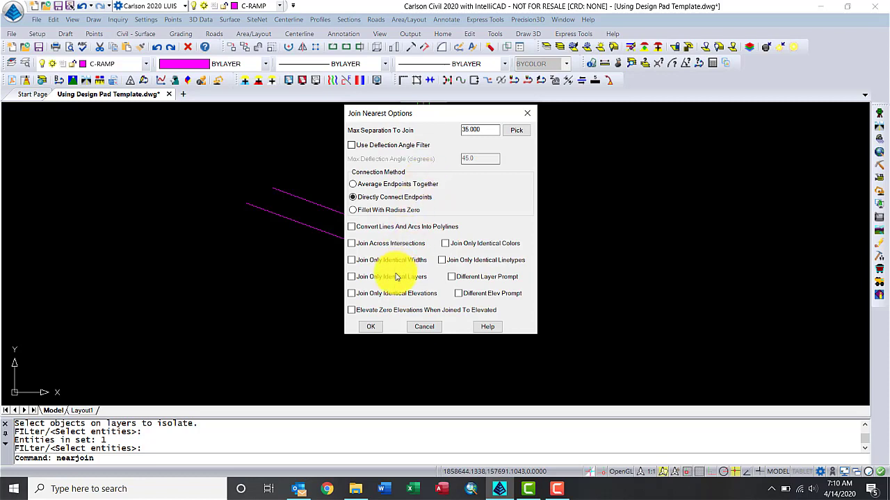
{"action": "left_click", "coordinate": [361, 327]}
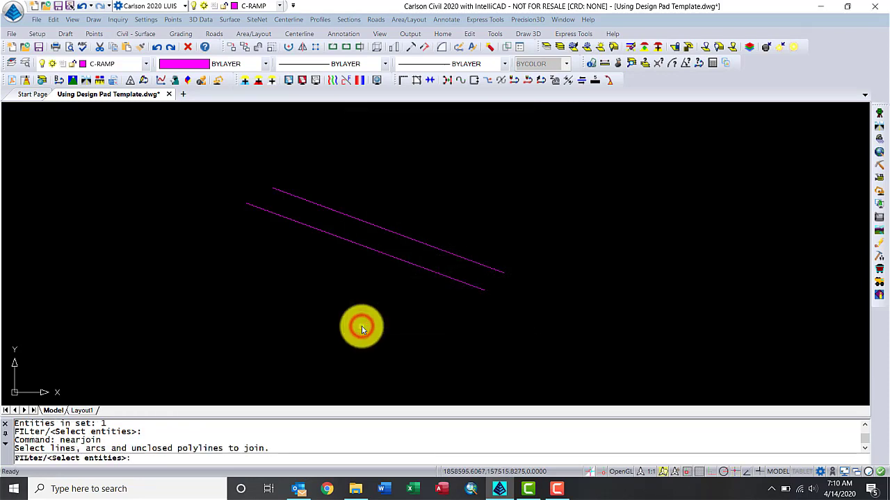
{"action": "left_click", "coordinate": [366, 290]}
{"action": "left_click", "coordinate": [316, 182]}
{"action": "key", "text": "Return"}
{"action": "left_click", "coordinate": [316, 203]}
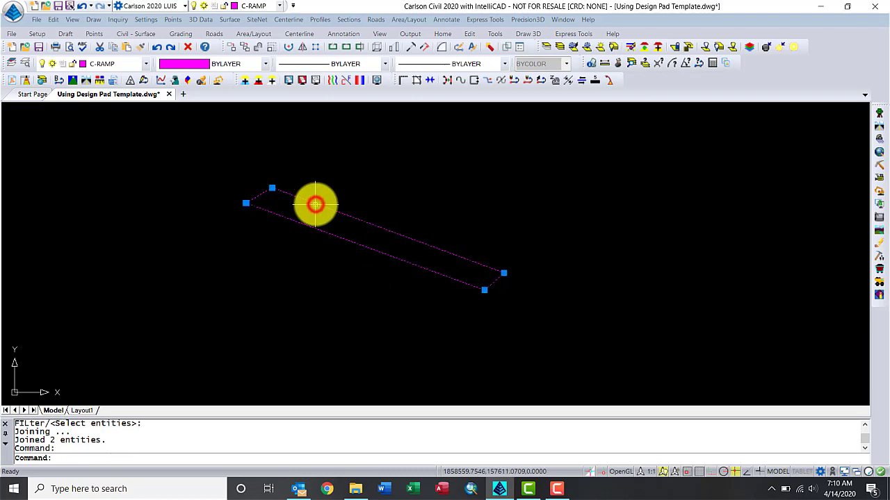
Set vertex 3 of the ramp outline to elevation 2006 in the Properties panel
{"action": "type", "text": "prop"}
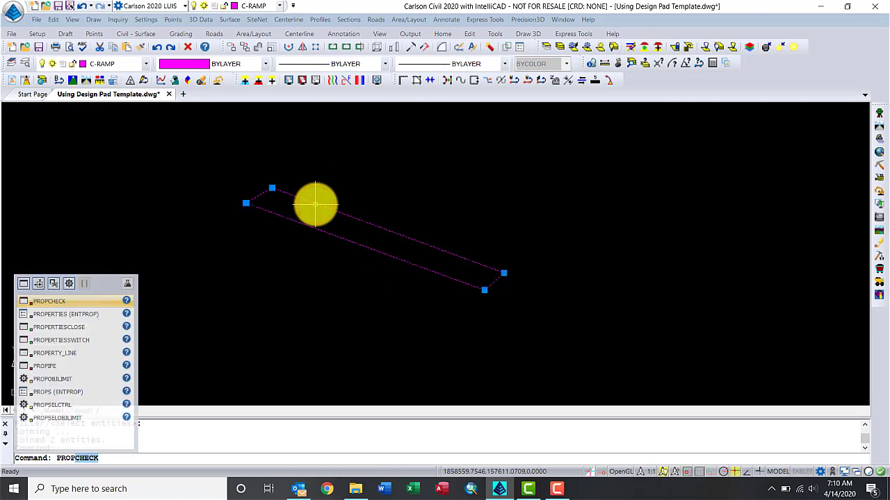
{"action": "type", "text": "er"}
{"action": "key", "text": "Return"}
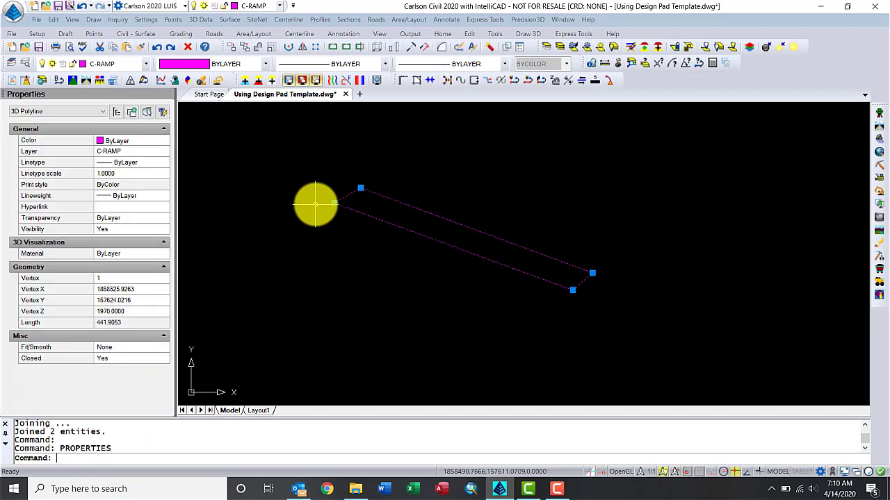
{"action": "left_click", "coordinate": [111, 278]}
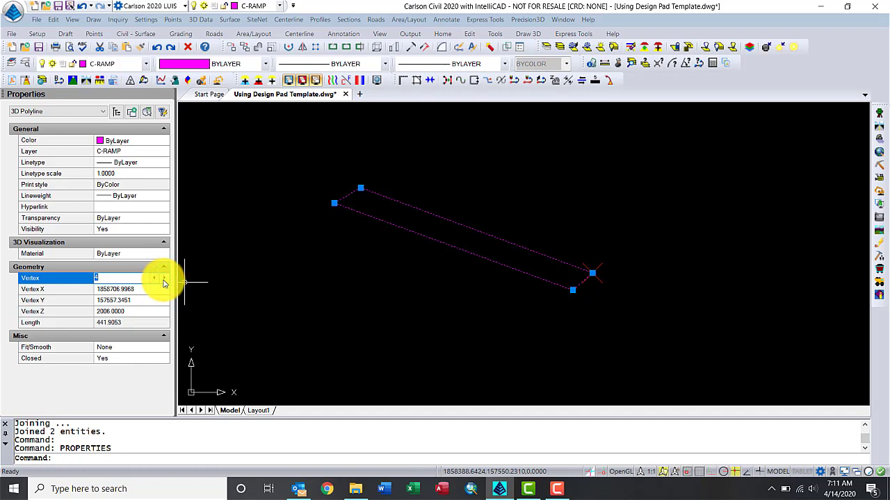
{"action": "left_click", "coordinate": [157, 278]}
{"action": "left_click", "coordinate": [132, 310]}
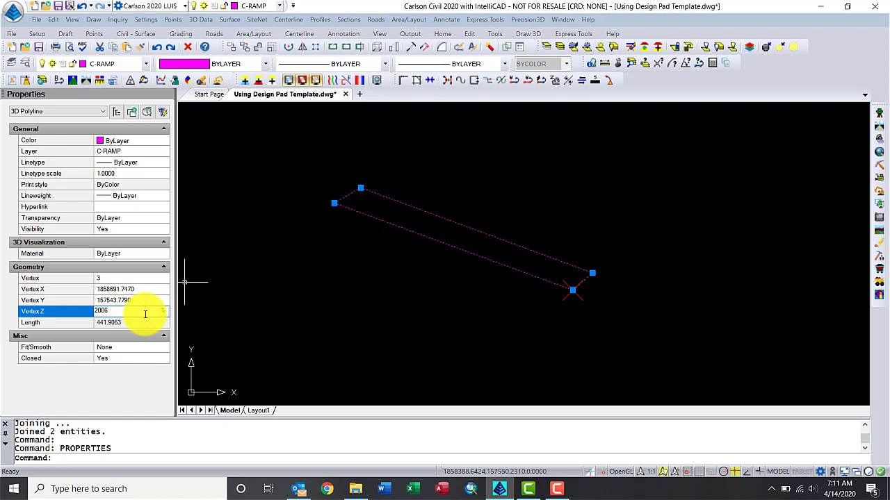
{"action": "key", "text": "Return"}
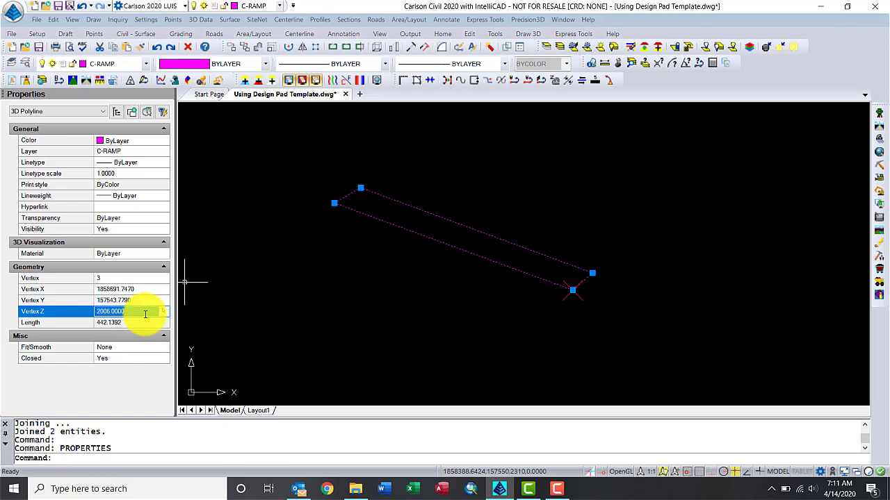
{"action": "left_click", "coordinate": [121, 279]}
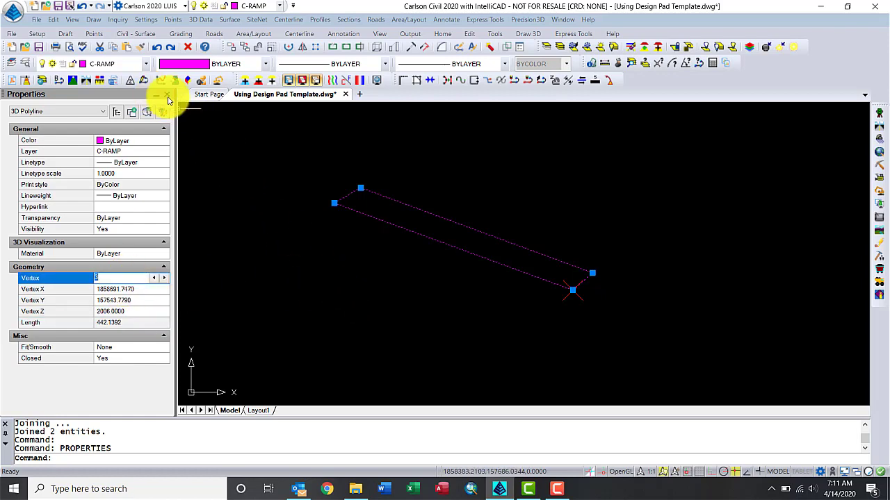
{"action": "left_click", "coordinate": [168, 98]}
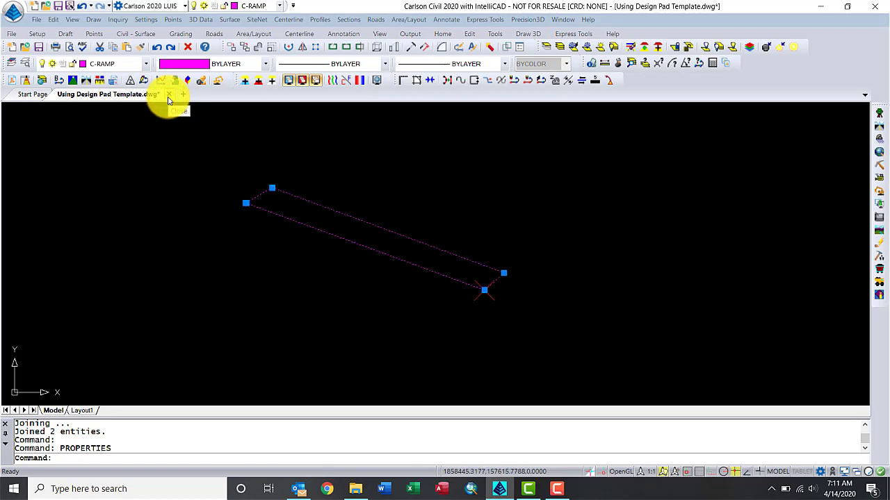
{"action": "key", "text": "Escape"}
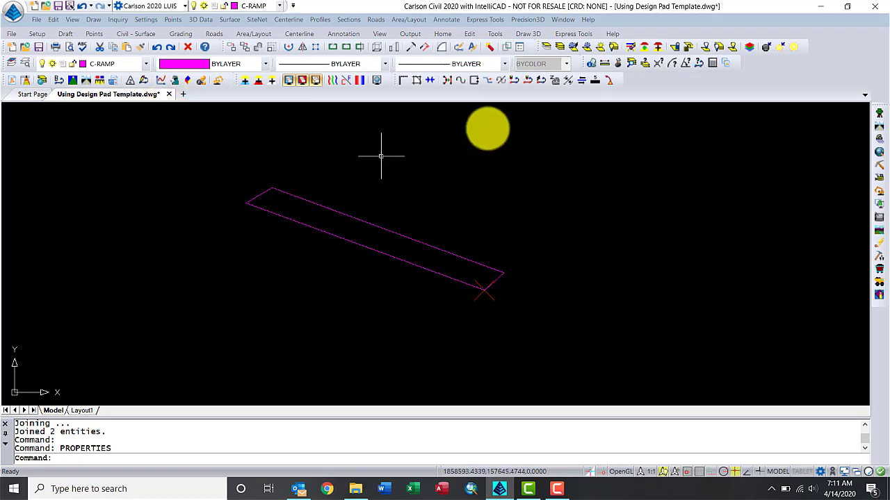
Restore all layers and set the Design Pad Template's pad layer to C-RAMP
{"action": "left_click", "coordinate": [572, 46]}
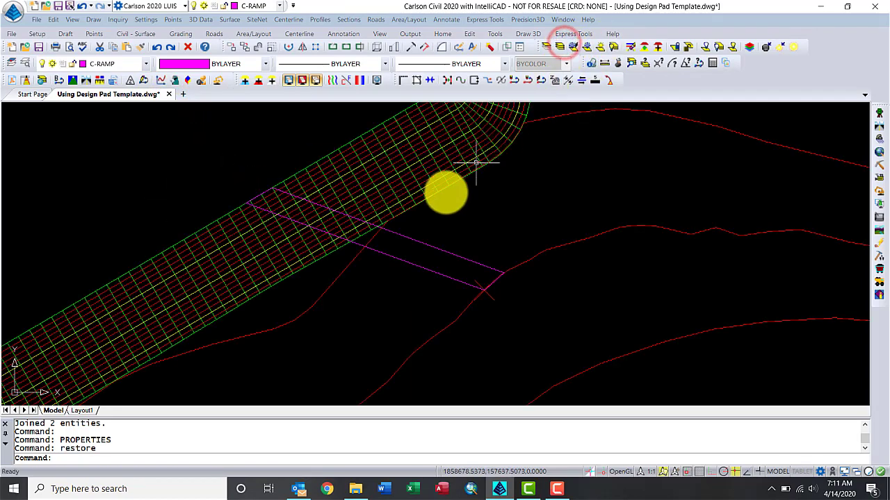
{"action": "scroll", "coordinate": [460, 177], "scroll_direction": "down", "scroll_amount": 3}
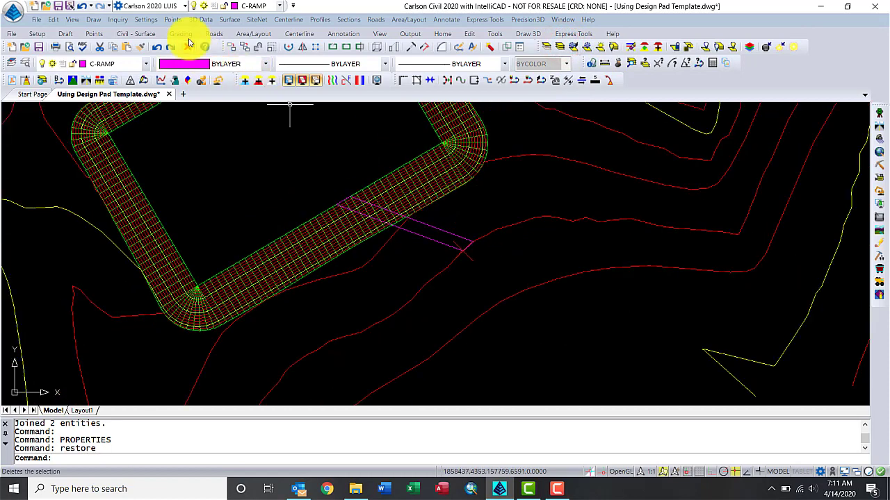
{"action": "left_click", "coordinate": [229, 19]}
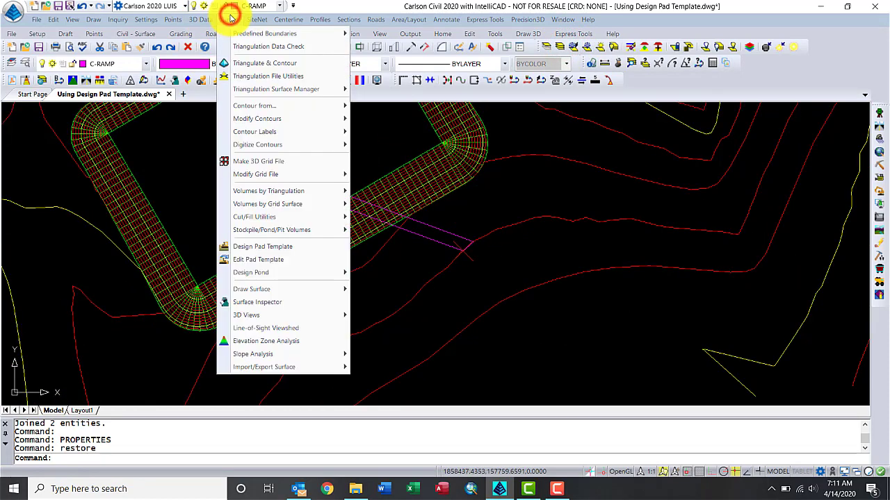
{"action": "left_click", "coordinate": [275, 249]}
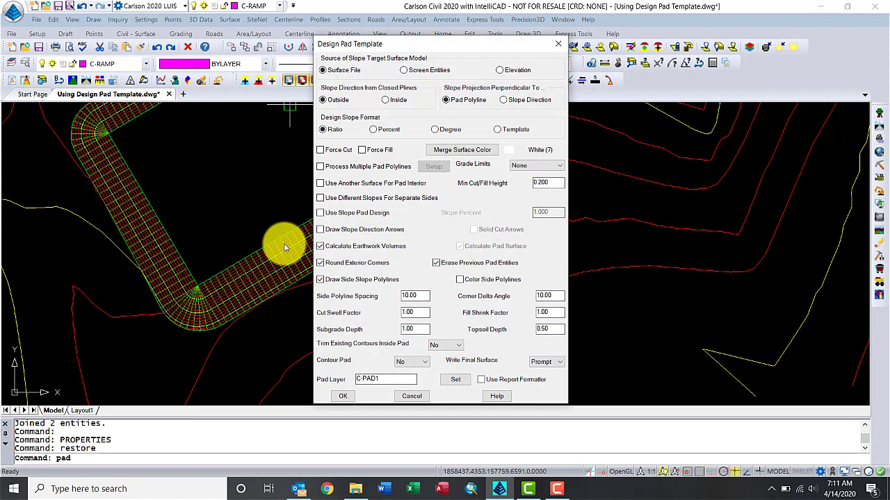
{"action": "left_click", "coordinate": [555, 182]}
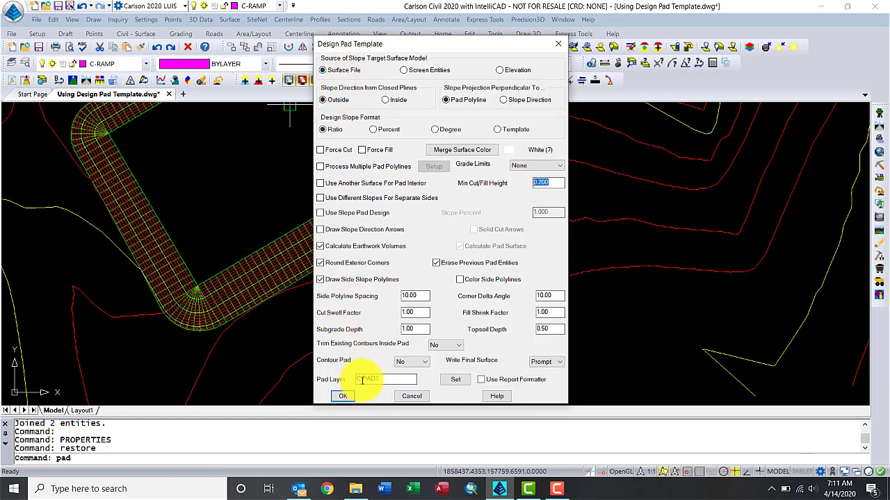
{"action": "left_click_drag", "start_coordinate": [361, 381], "coordinate": [392, 381]}
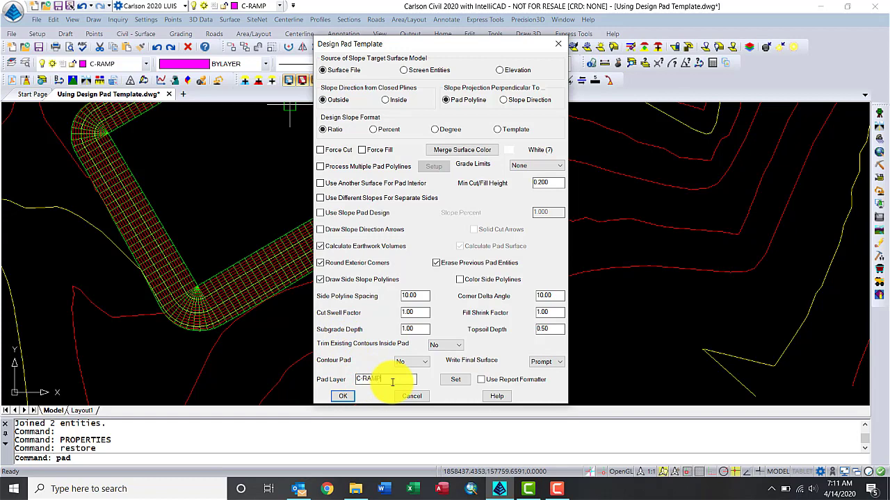
{"action": "left_click", "coordinate": [392, 381]}
Grade the ramp polyline to Merged.tin with 2:1 cut and fill slopes, then close the report
{"action": "left_click", "coordinate": [342, 395]}
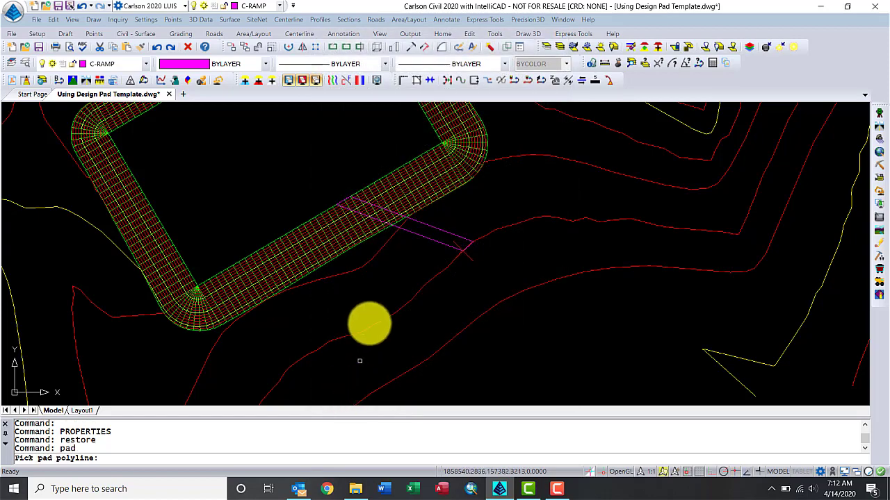
{"action": "left_click", "coordinate": [416, 239]}
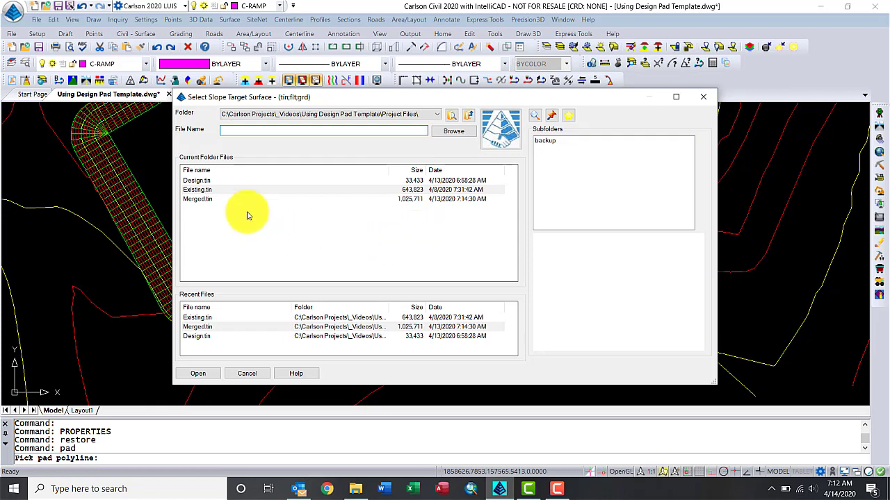
{"action": "left_click", "coordinate": [199, 190]}
{"action": "left_click", "coordinate": [198, 200]}
{"action": "left_click", "coordinate": [195, 377]}
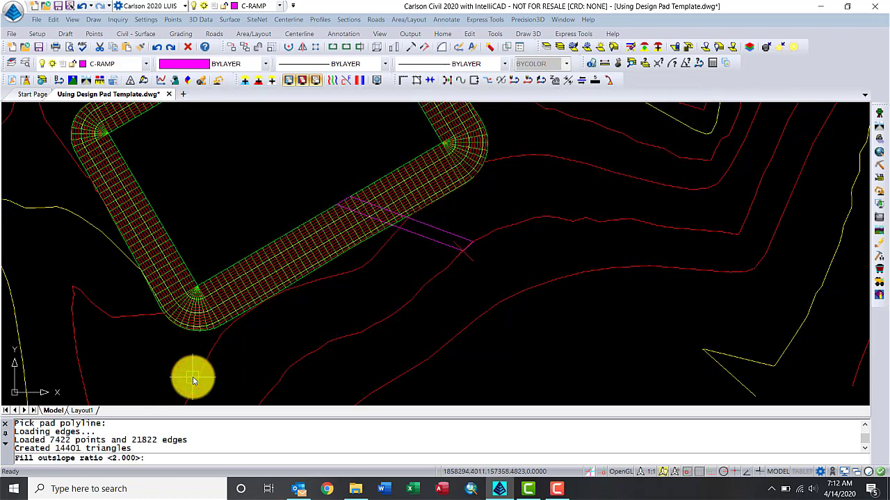
{"action": "key", "text": "Return"}
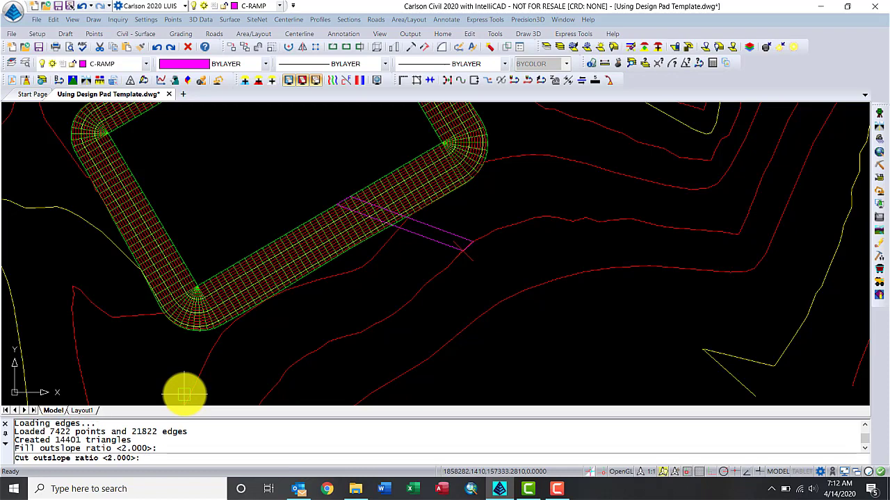
{"action": "key", "text": "Return"}
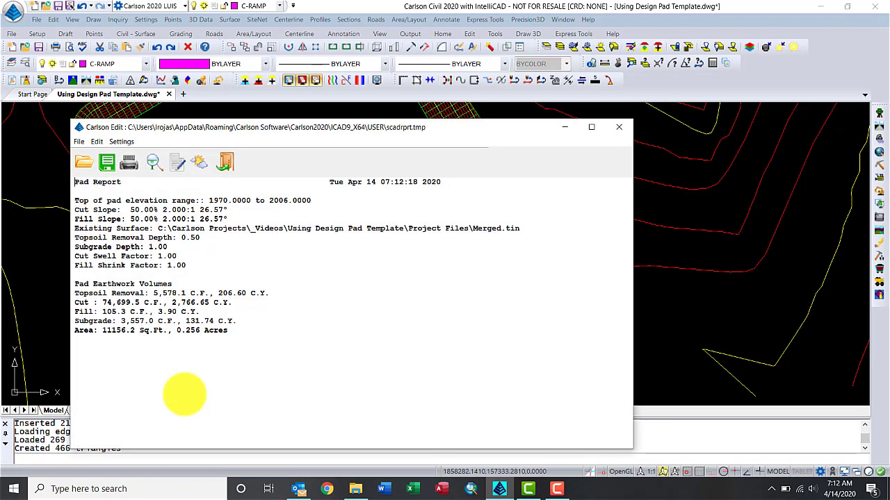
{"action": "left_click", "coordinate": [223, 166]}
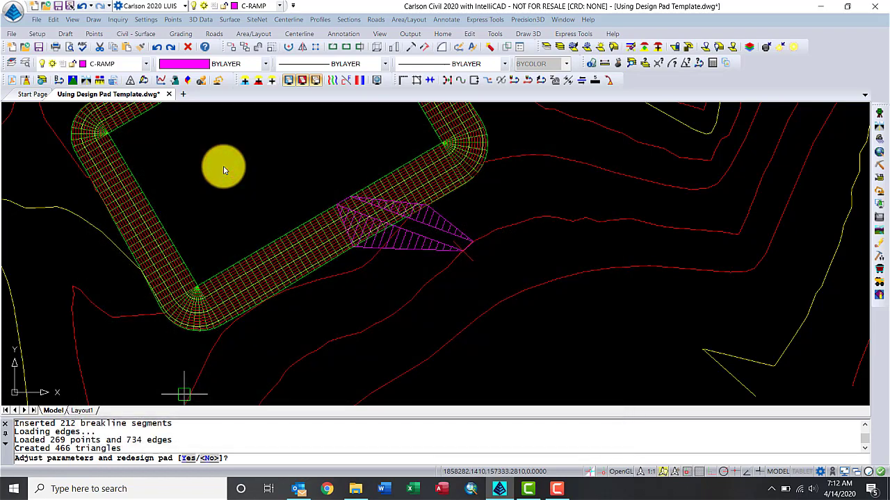
Decline redesign and write the ramp pad into the Merged.tin target surface
{"action": "type", "text": "N"}
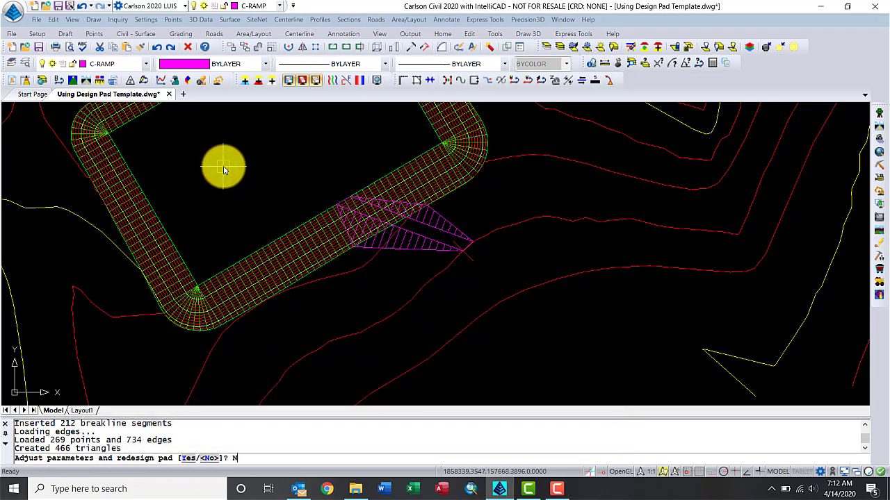
{"action": "key", "text": "Return"}
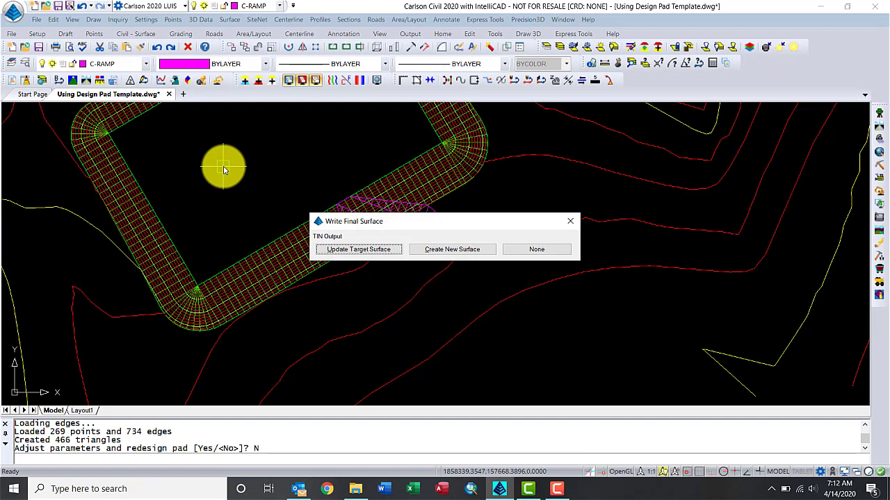
{"action": "left_click", "coordinate": [343, 249]}
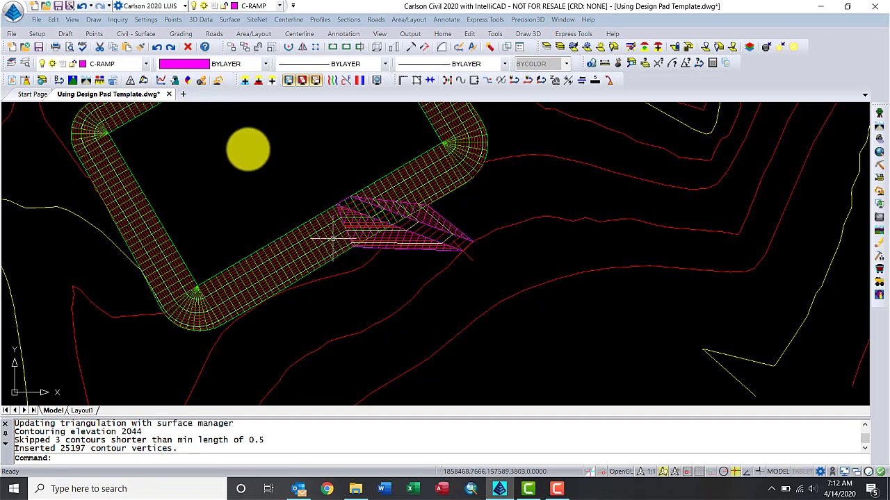
Load Merged.tin into the 3D Surface File Viewer
{"action": "left_click", "coordinate": [71, 18]}
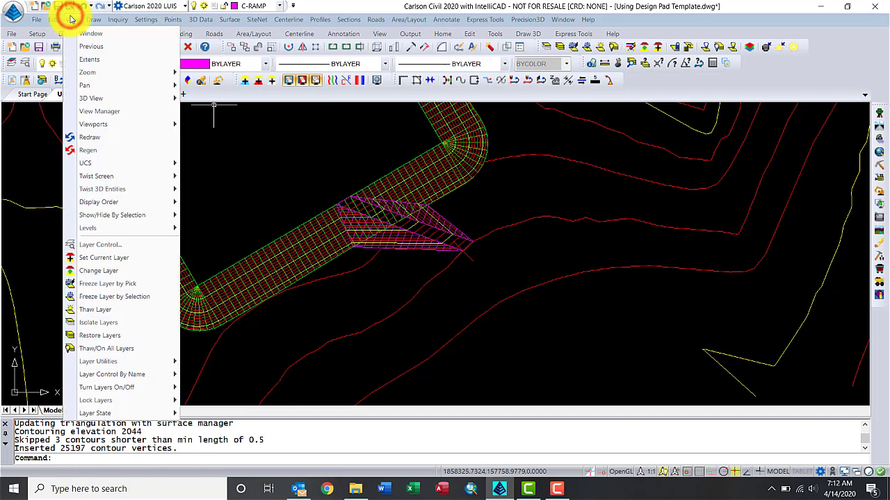
{"action": "left_click", "coordinate": [89, 95]}
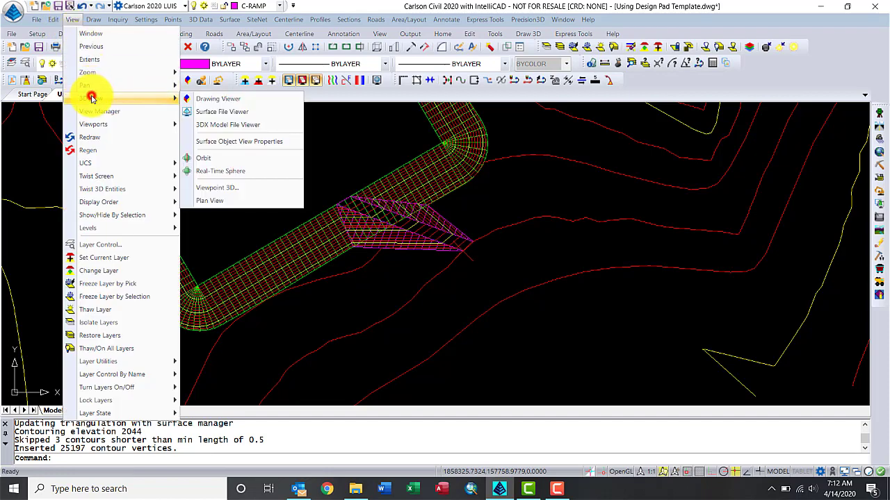
{"action": "left_click", "coordinate": [206, 112]}
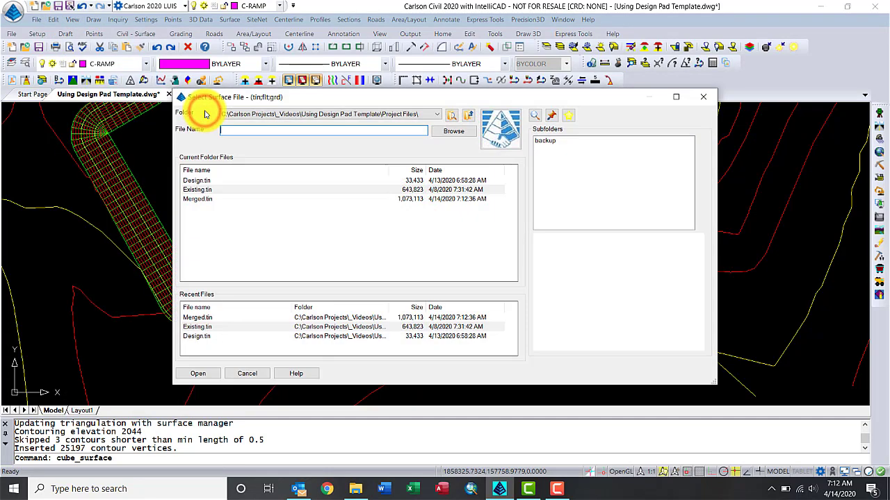
{"action": "left_click", "coordinate": [198, 200]}
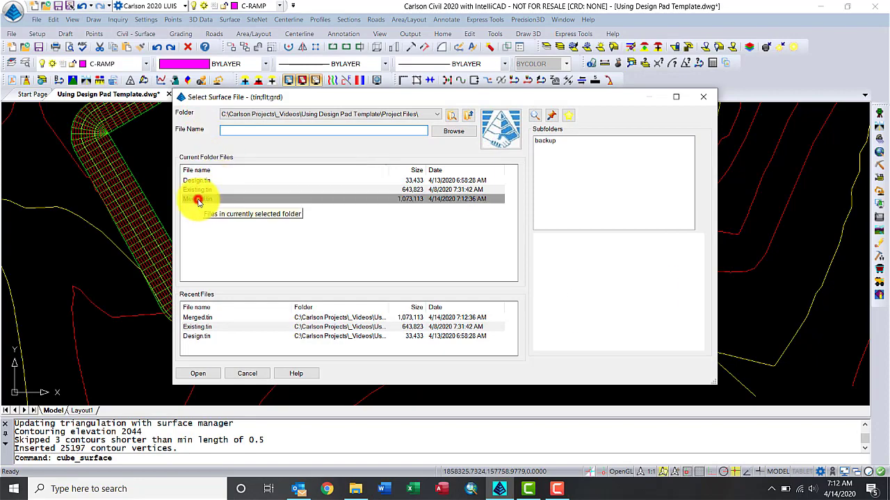
Open Merged.tin in the 3D viewer and zoom in on the graded ramp pad
{"action": "left_click", "coordinate": [209, 374]}
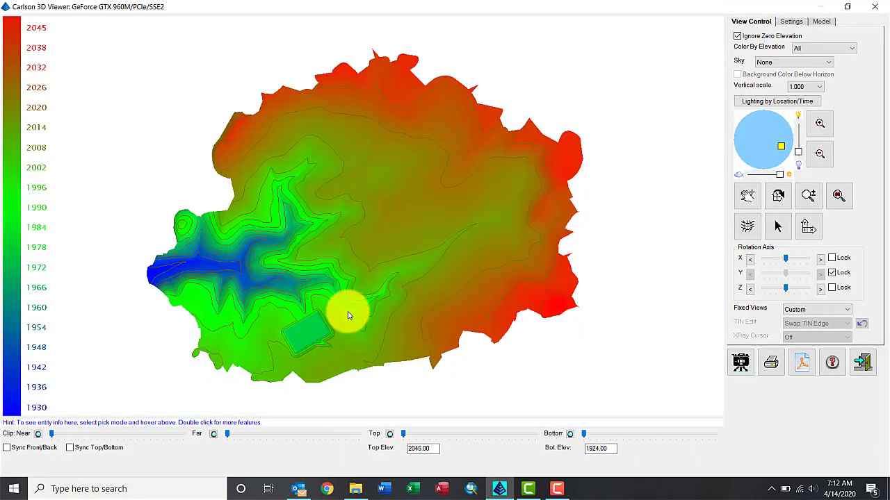
{"action": "scroll", "coordinate": [316, 349], "scroll_direction": "up", "scroll_amount": 5}
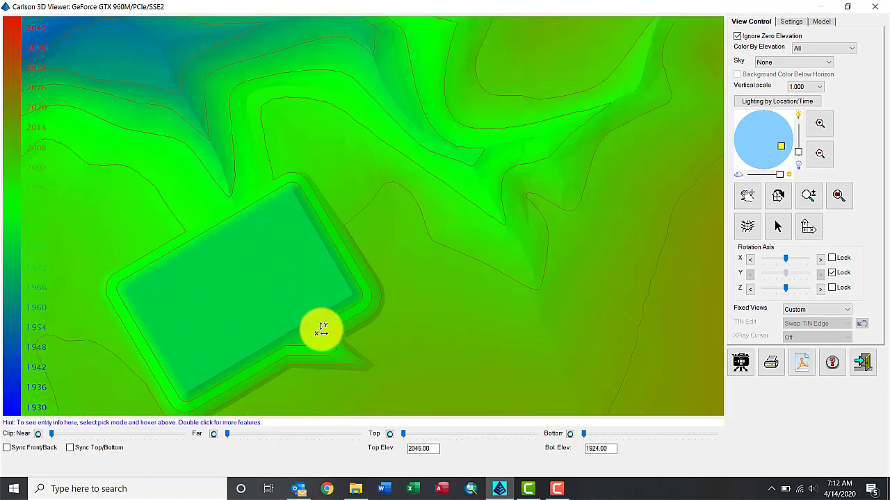
{"action": "left_click_drag", "start_coordinate": [320, 327], "coordinate": [328, 76]}
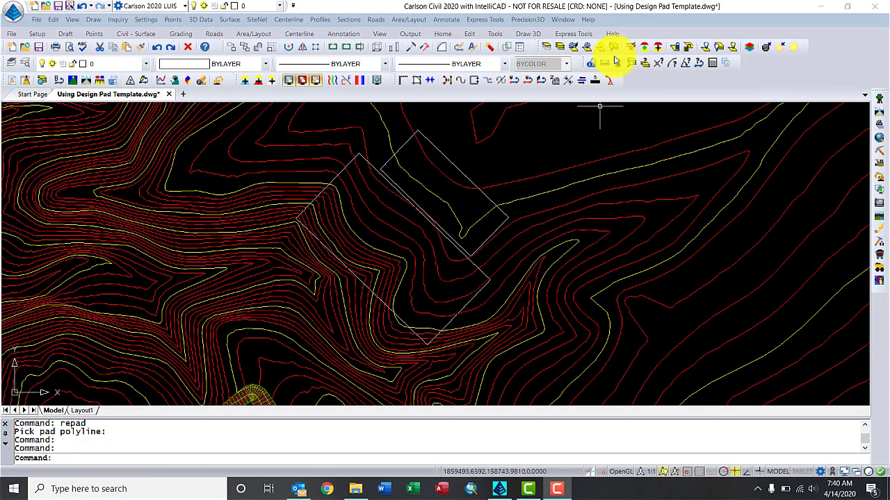
{"action": "left_click", "coordinate": [616, 63]}
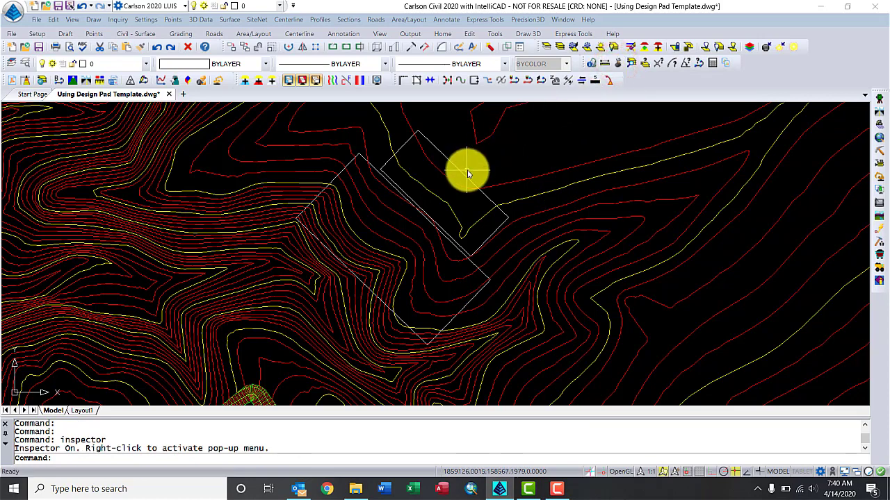
{"action": "mouse_move", "coordinate": [463, 174]}
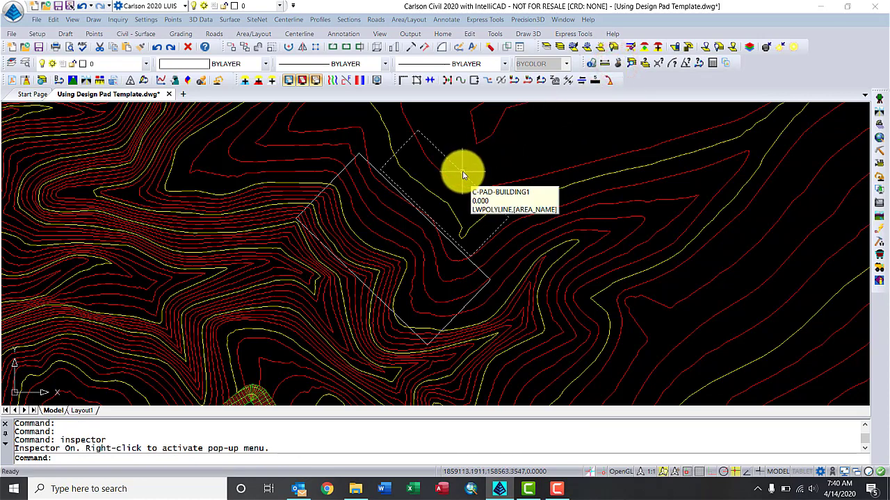
{"action": "mouse_move", "coordinate": [468, 298]}
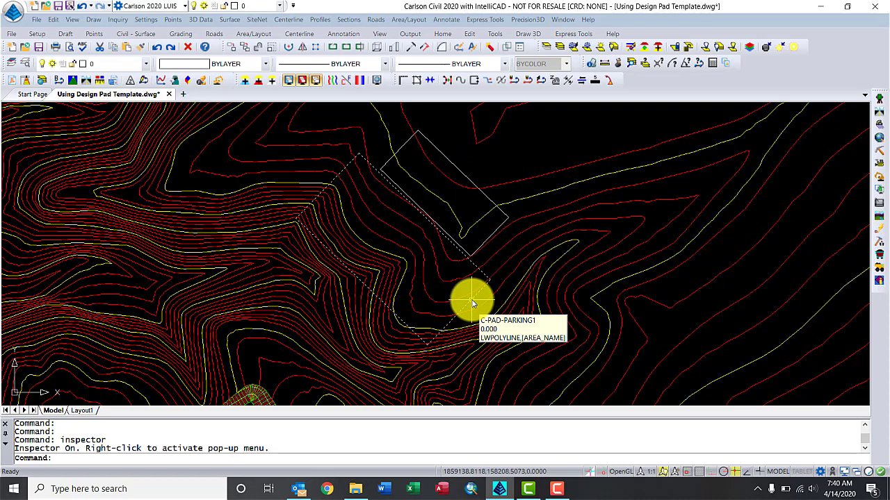
{"action": "mouse_move", "coordinate": [396, 259]}
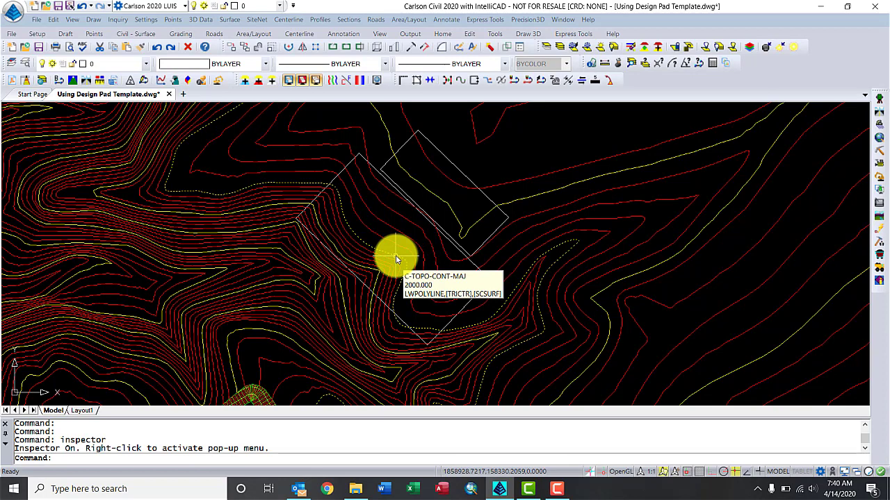
Turn off hover inspection and start Design Pad Template with multiple pad processing enabled
{"action": "left_click", "coordinate": [617, 64]}
{"action": "left_click", "coordinate": [229, 19]}
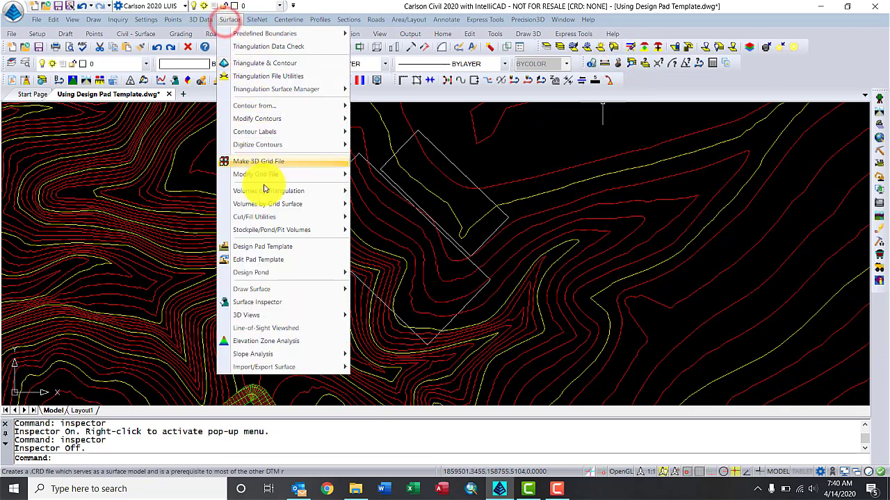
{"action": "left_click", "coordinate": [270, 249]}
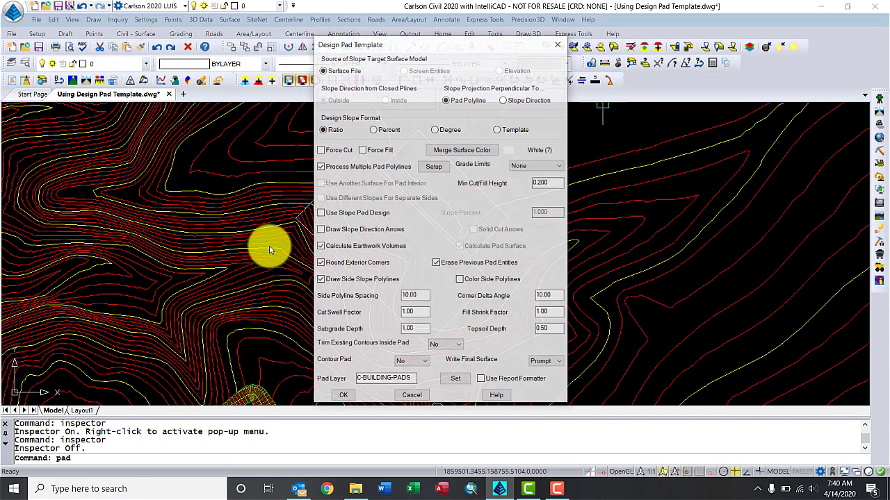
{"action": "left_click", "coordinate": [319, 166]}
{"action": "left_click", "coordinate": [432, 167]}
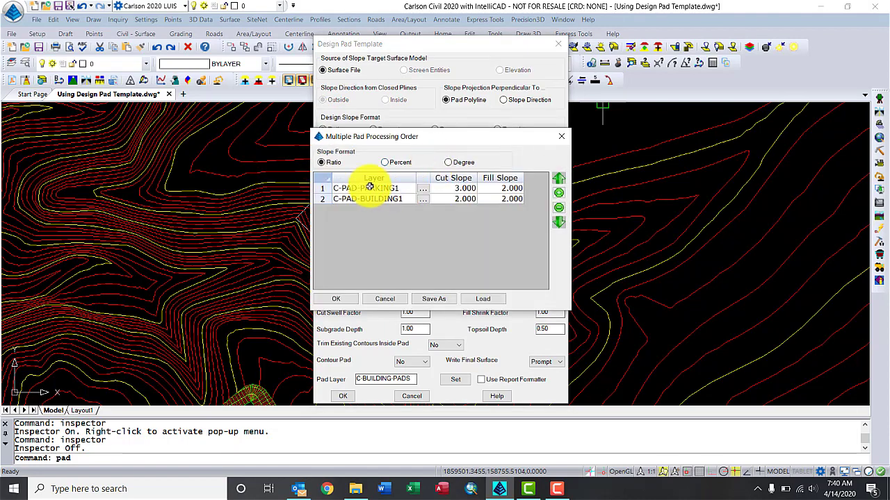
Assign layer C-PAD-PARKING1 to the first pad and set its cut and fill slopes
{"action": "left_click", "coordinate": [422, 189]}
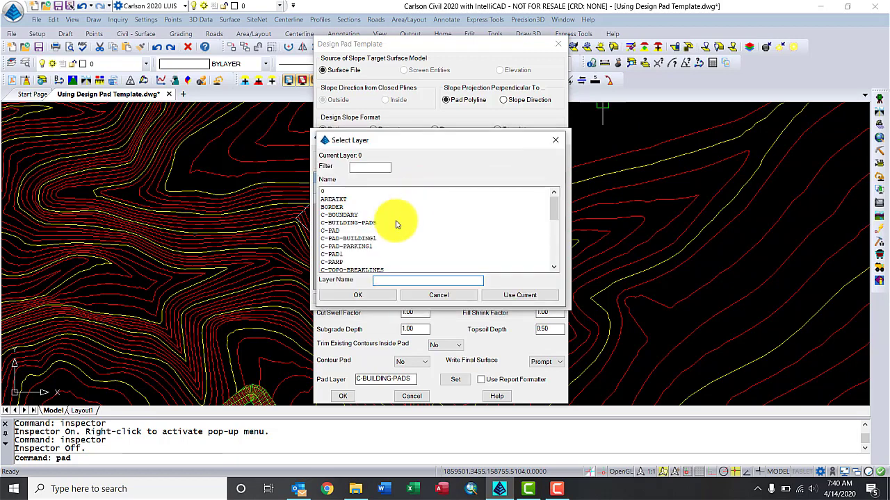
{"action": "left_click", "coordinate": [367, 246]}
{"action": "left_click", "coordinate": [358, 294]}
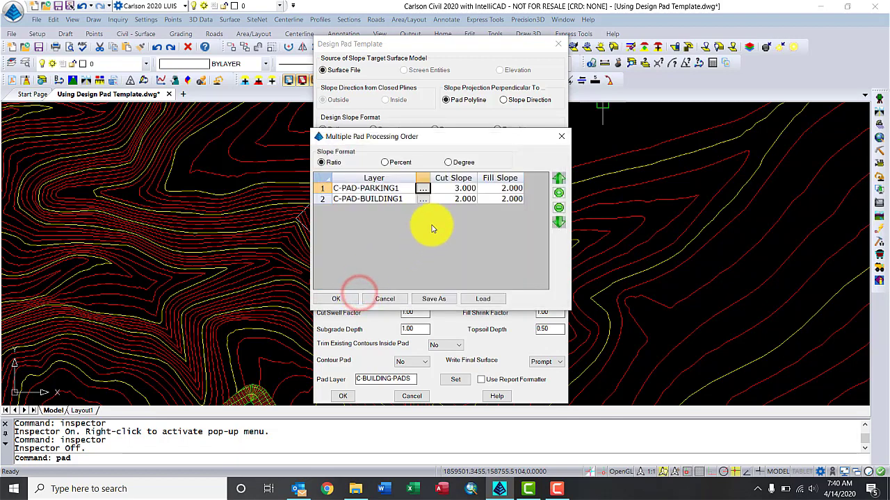
{"action": "left_click", "coordinate": [450, 189]}
{"action": "left_click", "coordinate": [498, 189]}
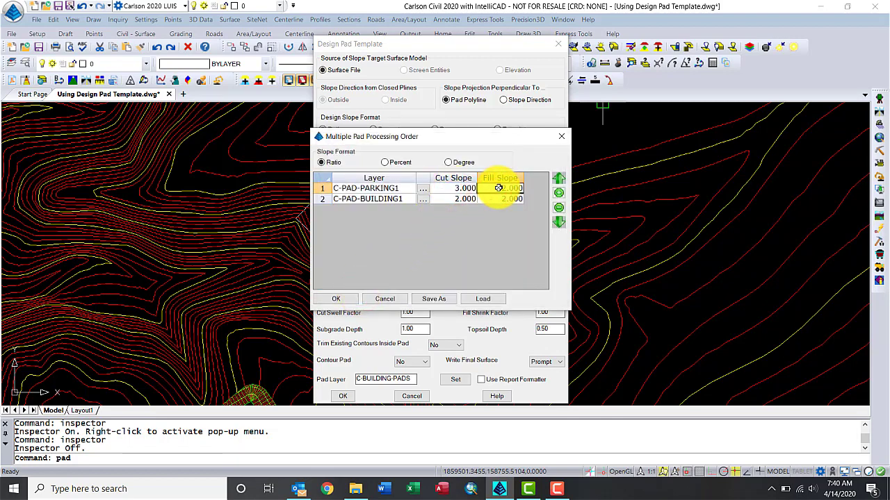
{"action": "left_click", "coordinate": [337, 299]}
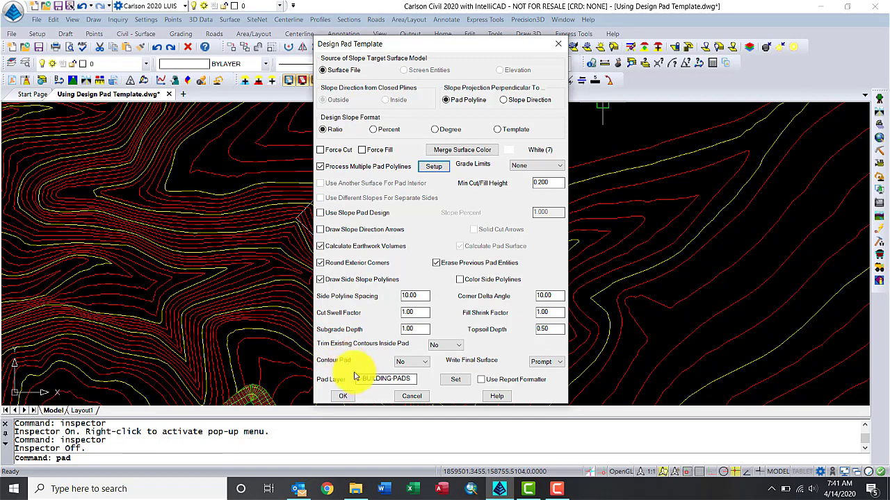
Accept the pad template settings and use Merged.tin as the slope target surface
{"action": "left_click", "coordinate": [346, 396]}
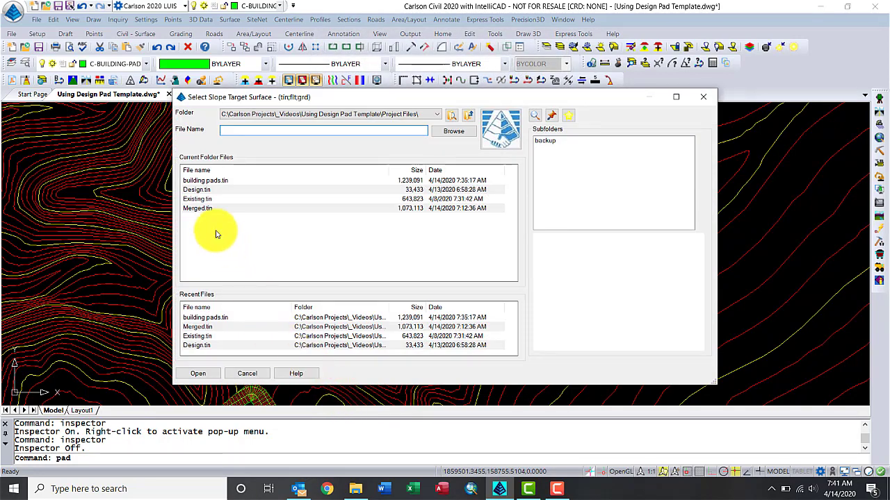
{"action": "left_click", "coordinate": [198, 208]}
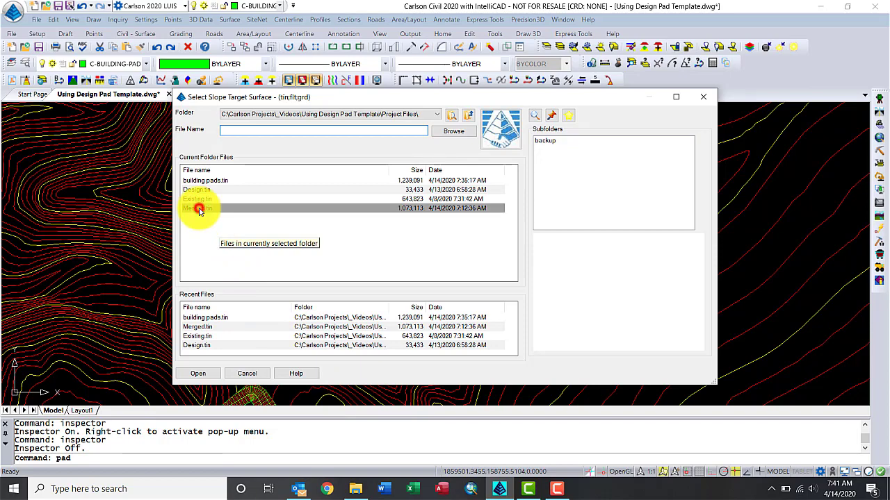
{"action": "left_click", "coordinate": [200, 375]}
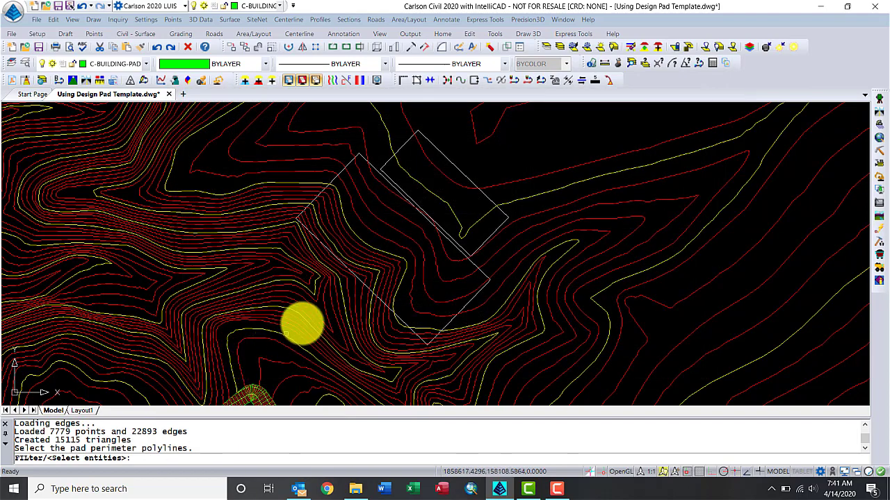
Select the parking and building pad outlines and grade them at elevations 1990 and 2000
{"action": "left_click", "coordinate": [464, 308]}
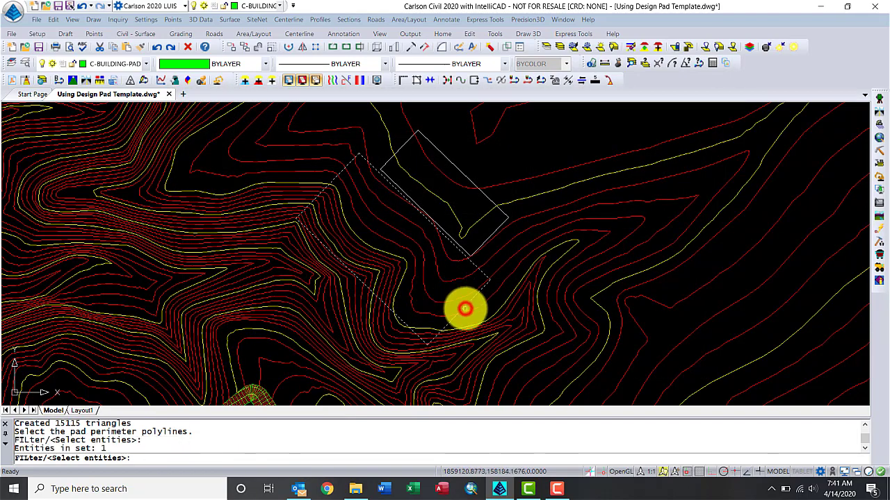
{"action": "left_click", "coordinate": [487, 198]}
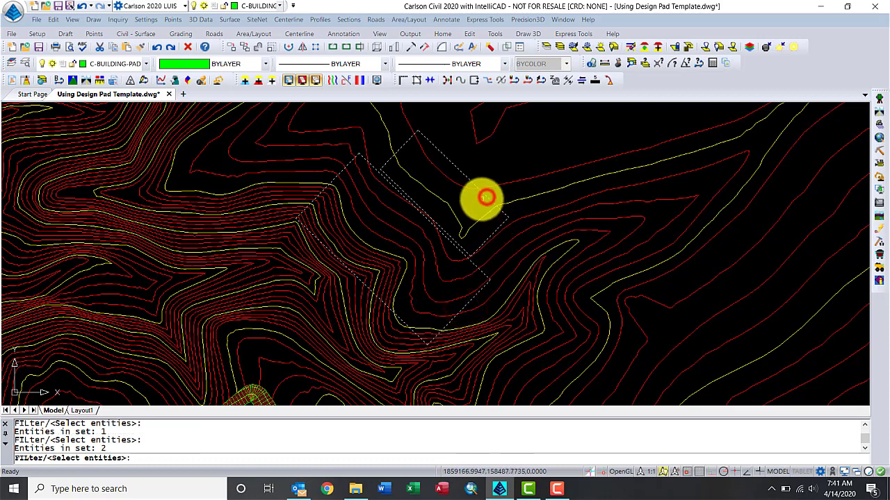
{"action": "key", "text": "Return"}
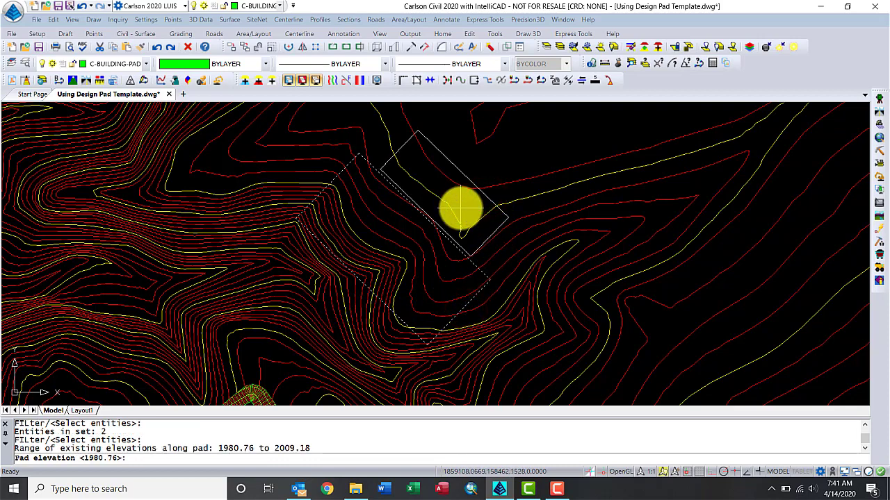
{"action": "type", "text": "1990"}
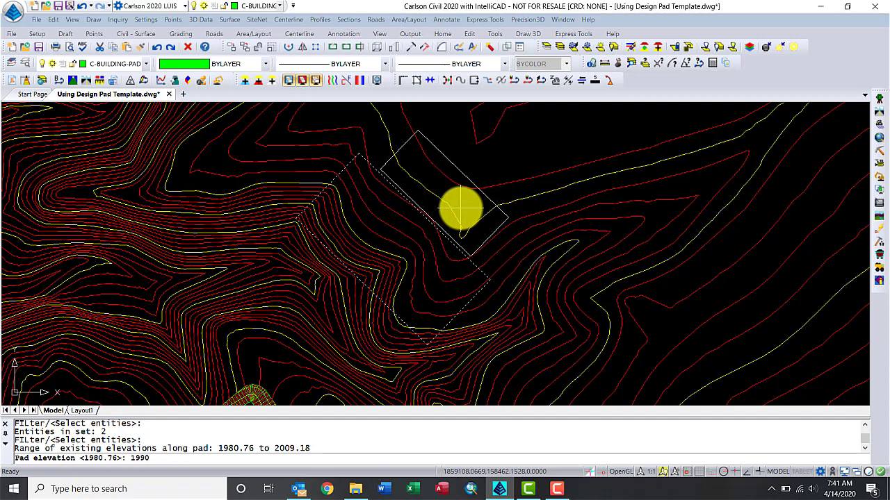
{"action": "key", "text": "Return"}
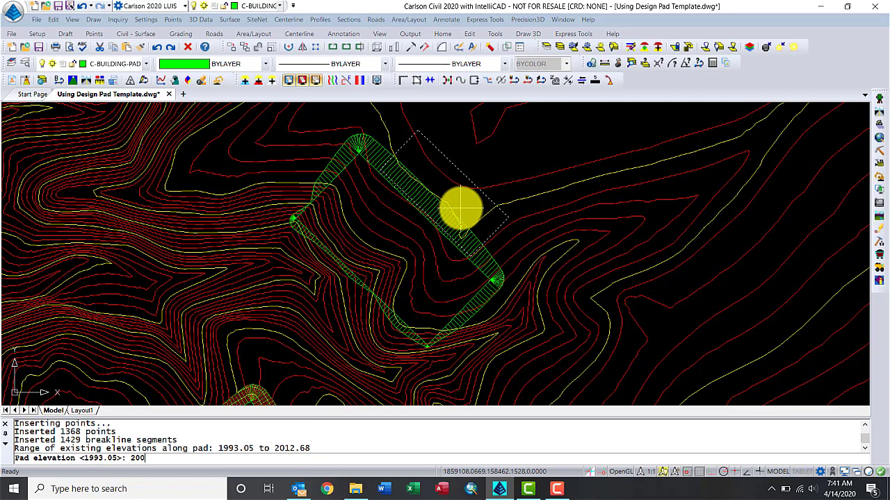
{"action": "key", "text": "Return"}
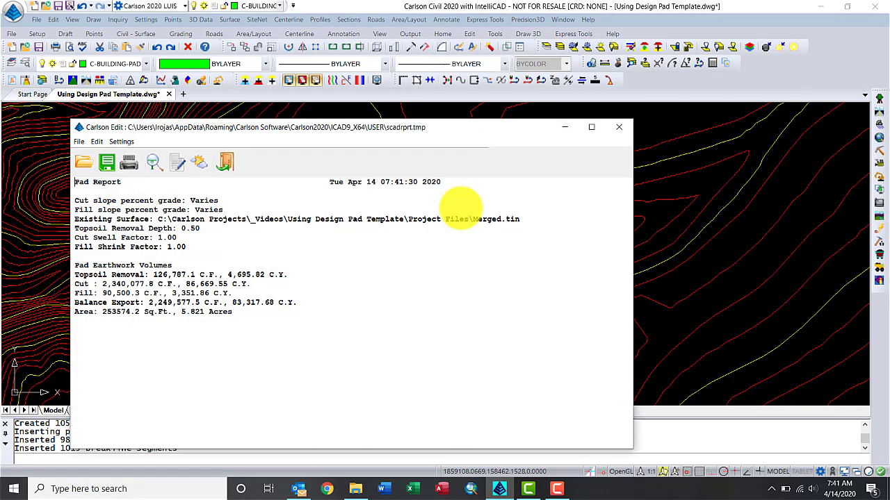
Close the pad report and save the final surface over the existing Merged.tin
{"action": "left_click", "coordinate": [225, 163]}
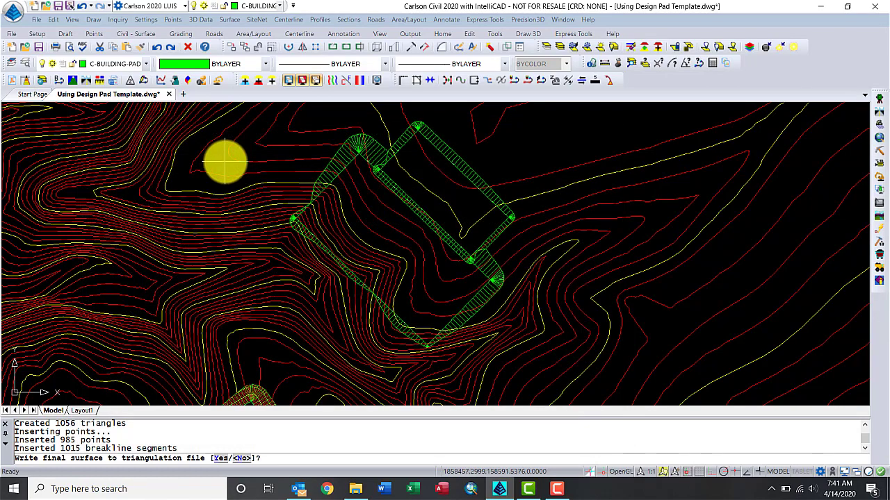
{"action": "type", "text": "y"}
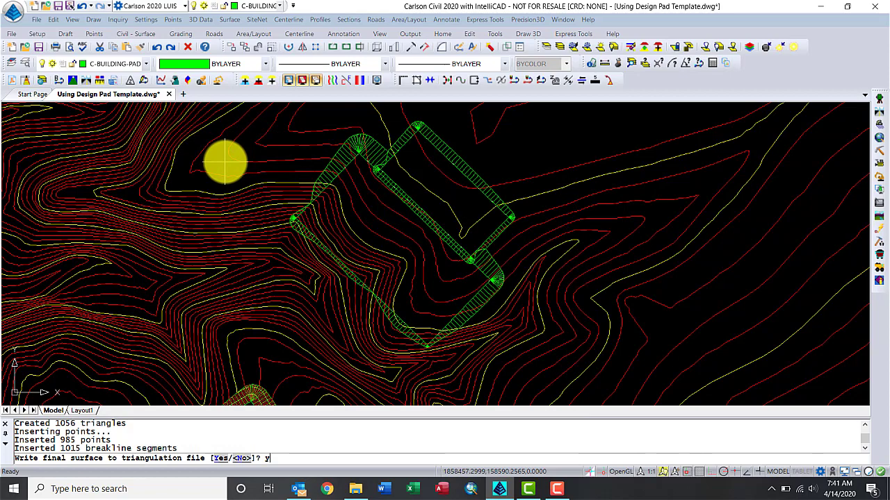
{"action": "key", "text": "Return"}
{"action": "left_click", "coordinate": [208, 201]}
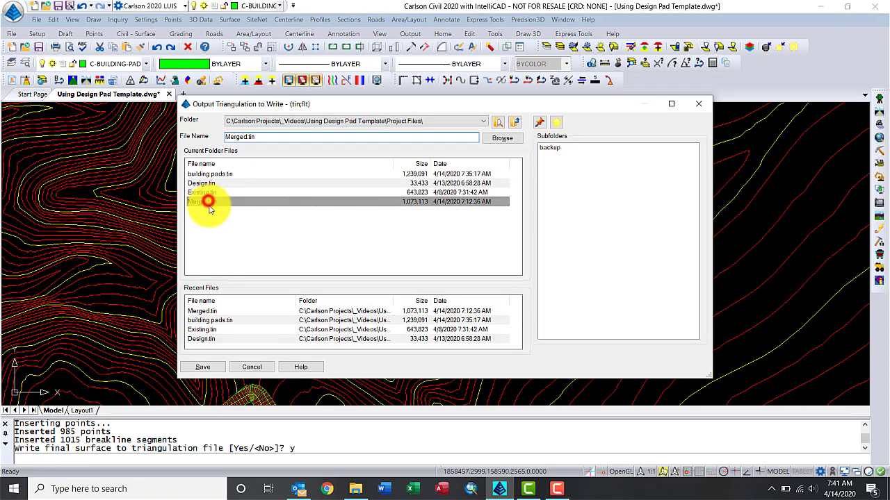
{"action": "left_click", "coordinate": [213, 368]}
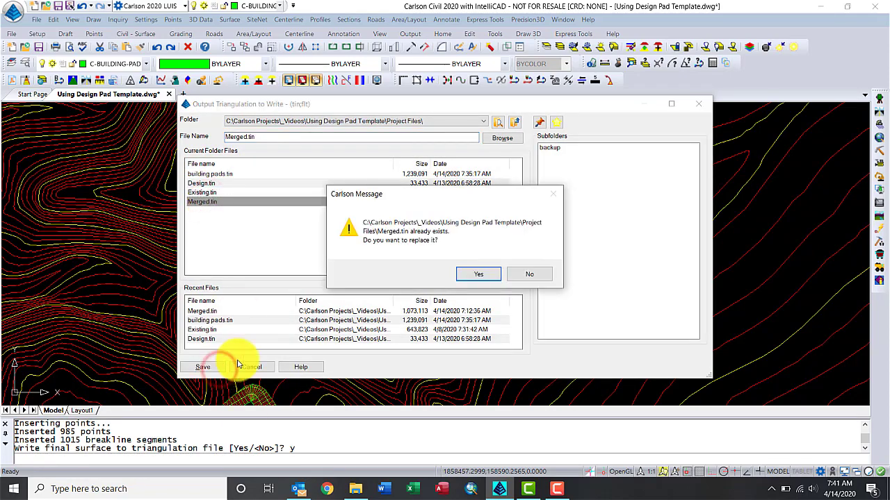
{"action": "left_click", "coordinate": [478, 274]}
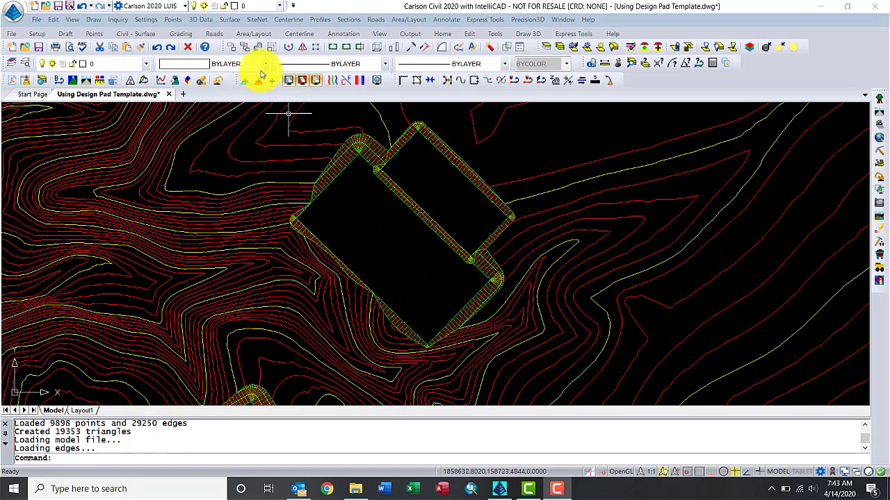
Start a Surface 3D FlyOver using a Grid or TIN file
{"action": "left_click", "coordinate": [230, 19]}
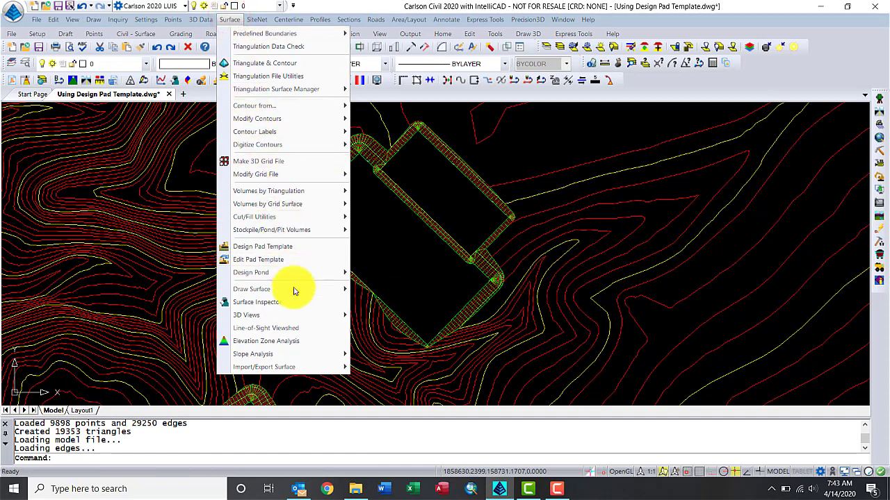
{"action": "left_click", "coordinate": [300, 316]}
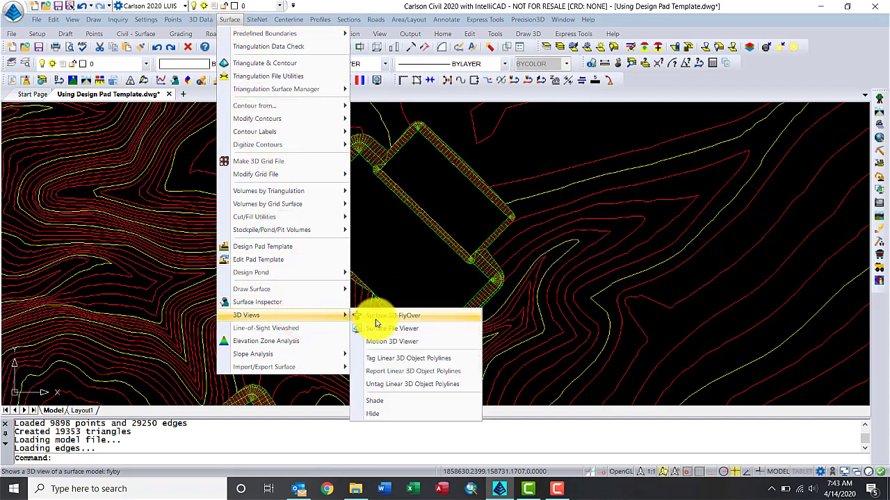
{"action": "left_click", "coordinate": [375, 320]}
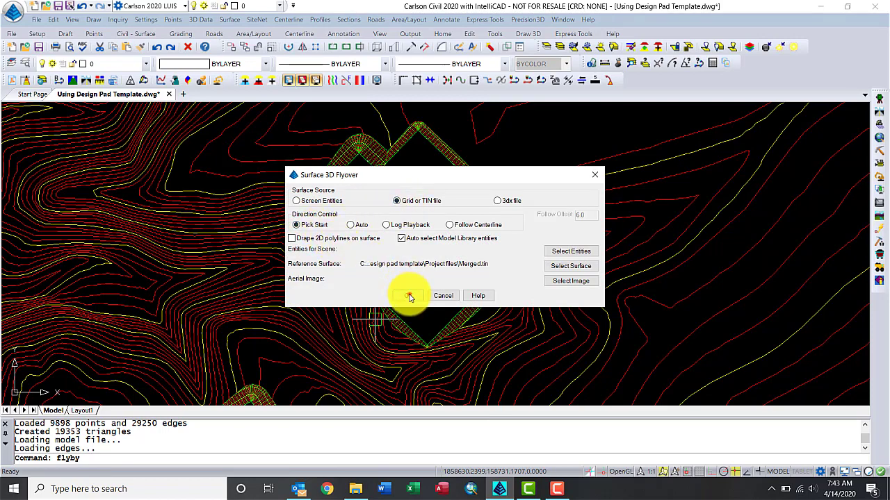
{"action": "left_click", "coordinate": [410, 297]}
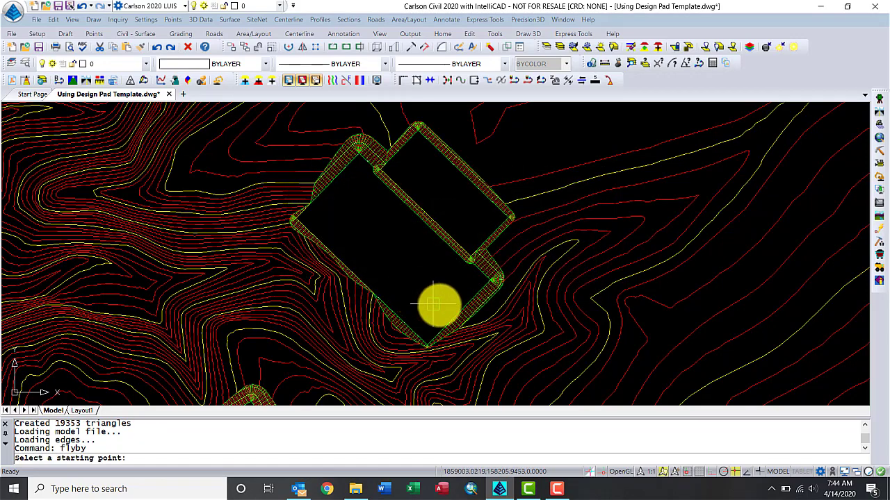
Place the drive start on the pad, aim it toward the upper-left, and load Merged.tin
{"action": "left_click", "coordinate": [442, 304]}
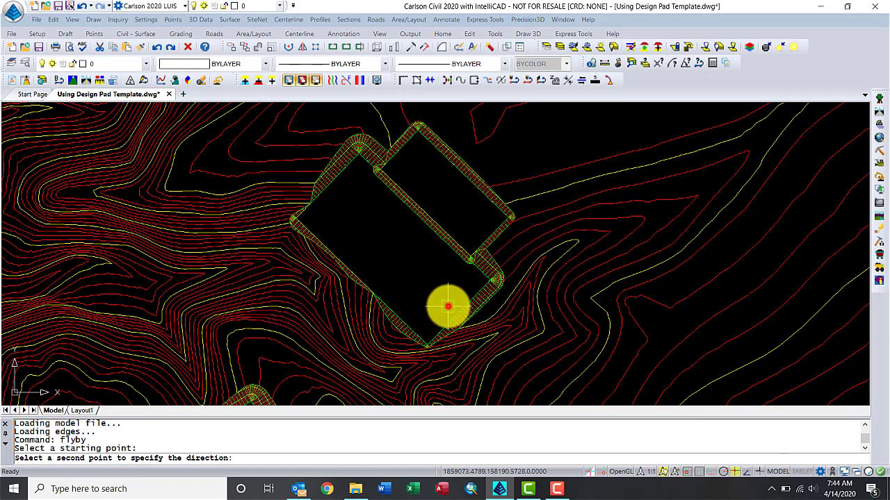
{"action": "left_click", "coordinate": [347, 208]}
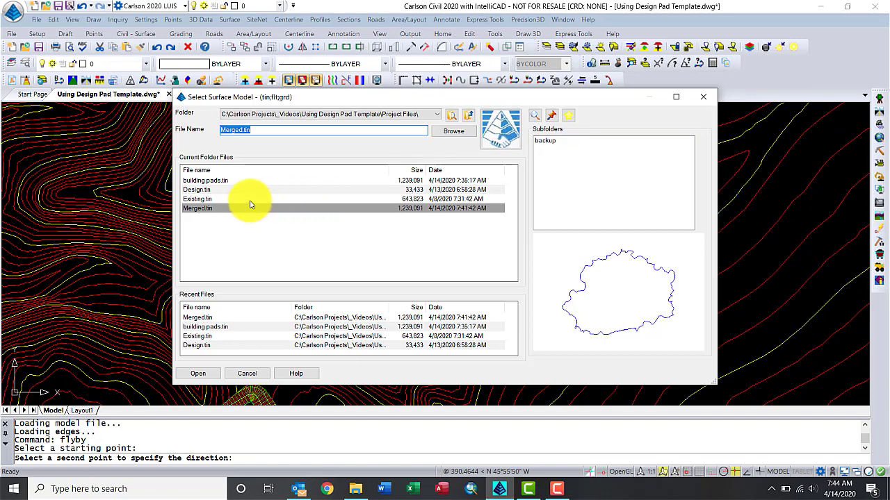
{"action": "left_click", "coordinate": [239, 208]}
{"action": "left_click", "coordinate": [194, 374]}
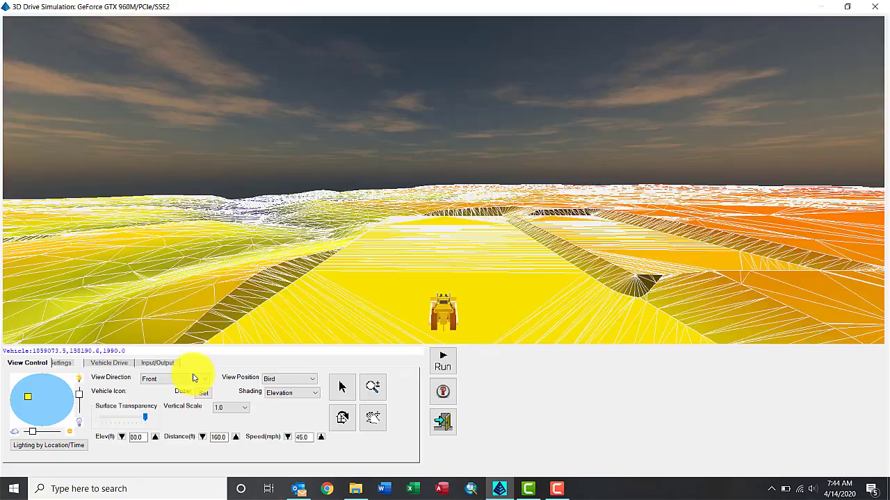
Run the dozer forward across the graded pad, then stop it
{"action": "left_click", "coordinate": [444, 368]}
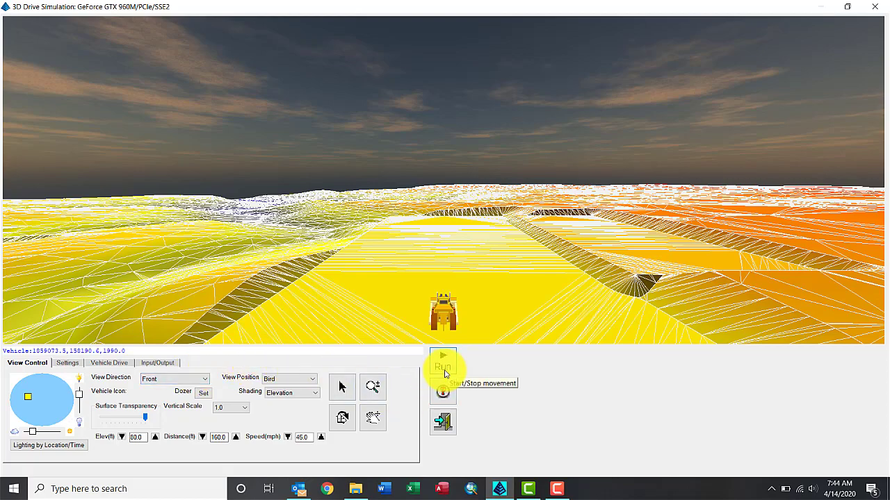
{"action": "left_click", "coordinate": [444, 368]}
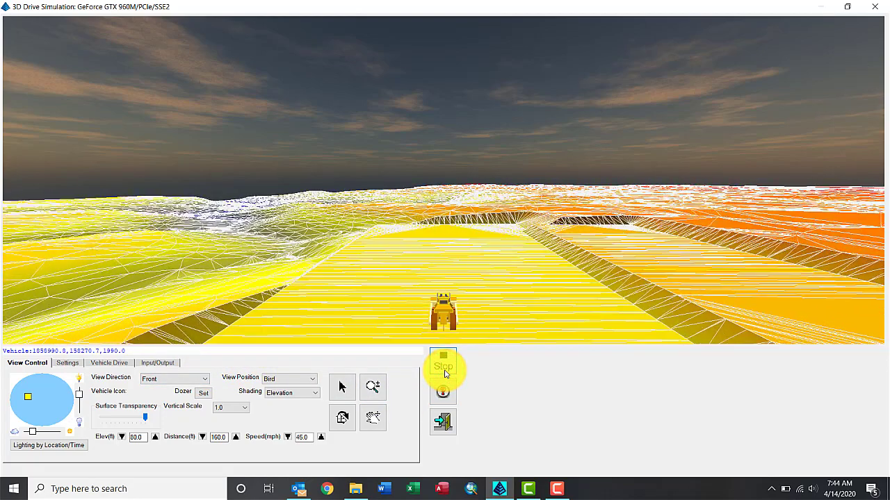
{"action": "left_click", "coordinate": [444, 369]}
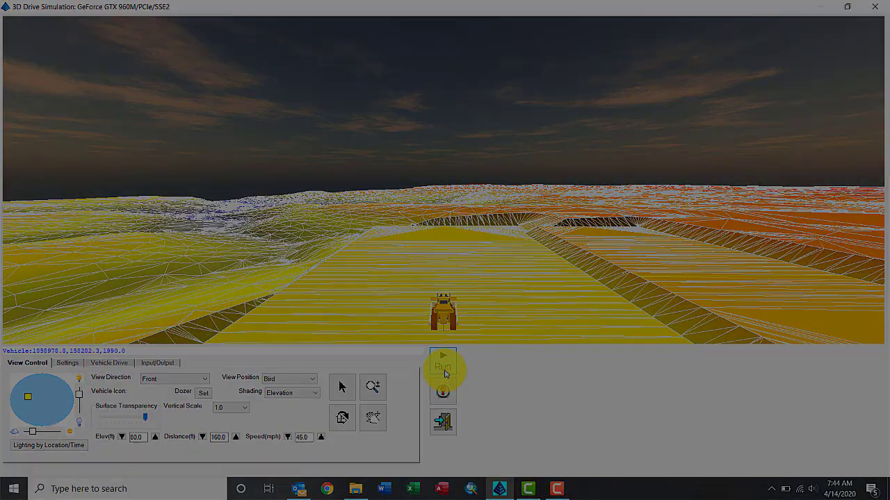